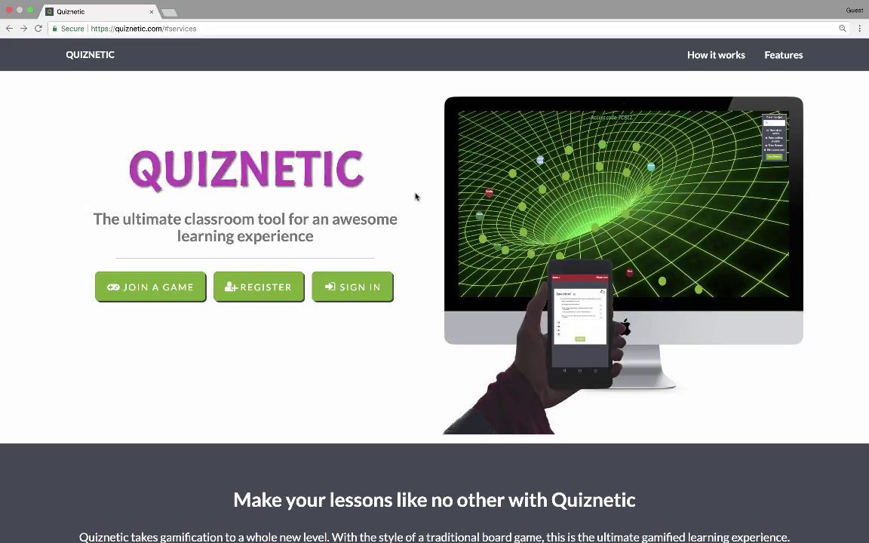
- Look through the Quiznetic home page's introduction, game-making preview and full features list
scroll(414, 194, down, 1)
scroll(415, 196, down, 5)
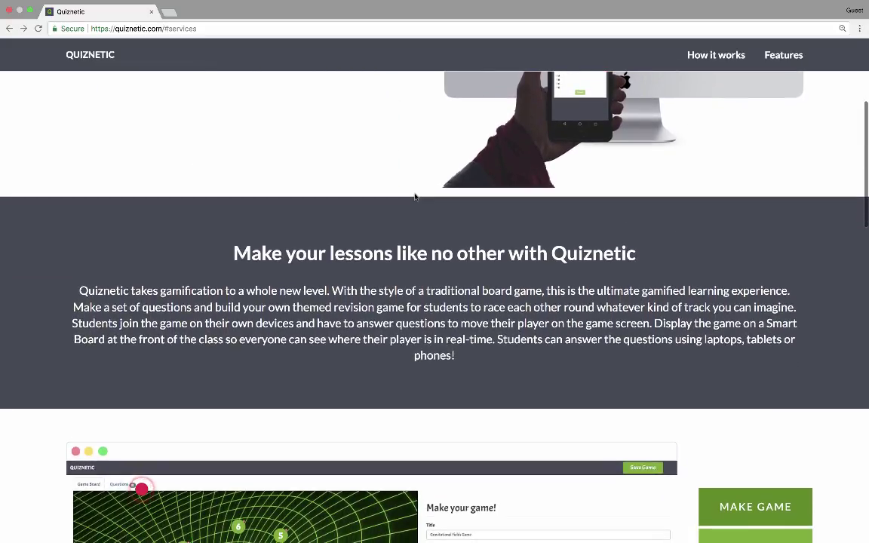
scroll(414, 196, down, 3)
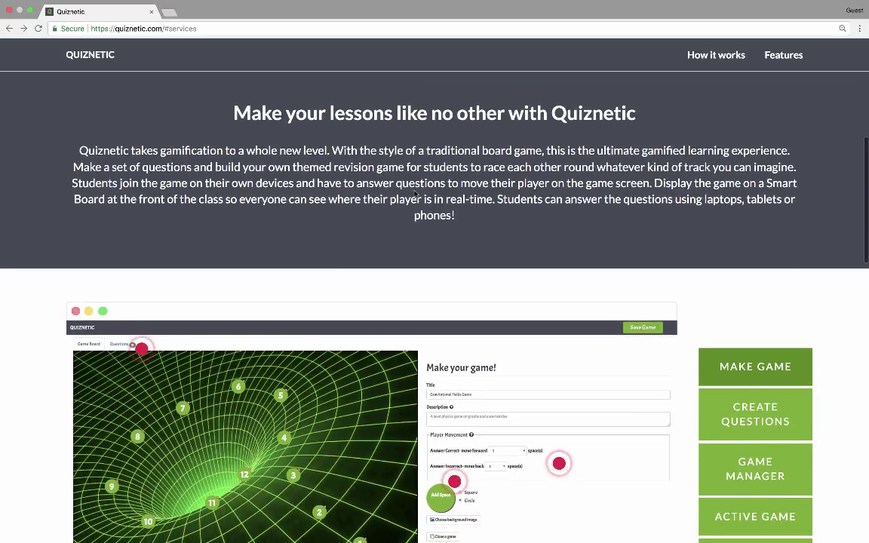
scroll(415, 196, down, 1)
scroll(415, 195, down, 3)
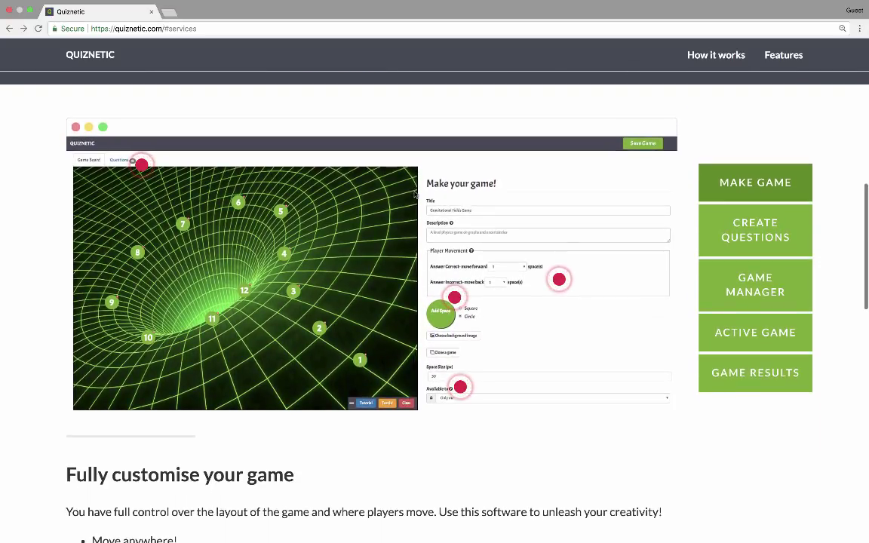
scroll(414, 194, down, 7)
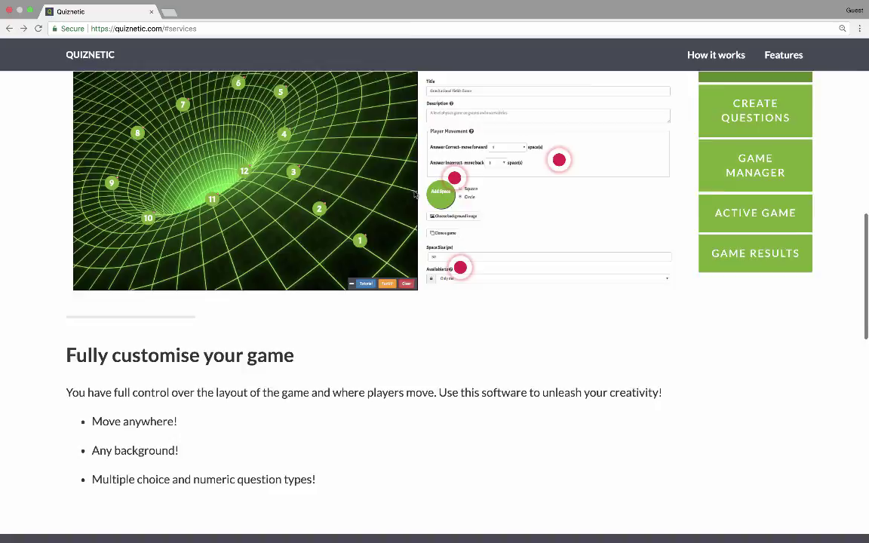
scroll(414, 195, down, 6)
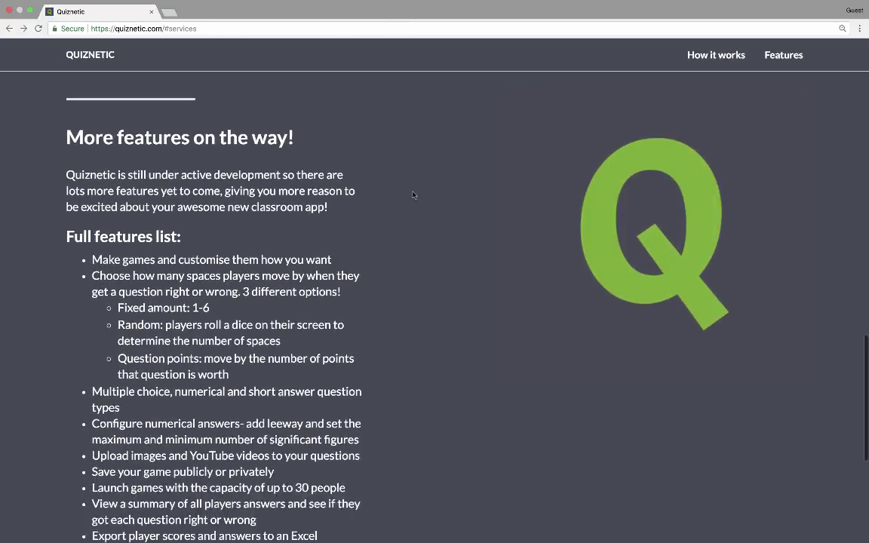
scroll(413, 194, down, 6)
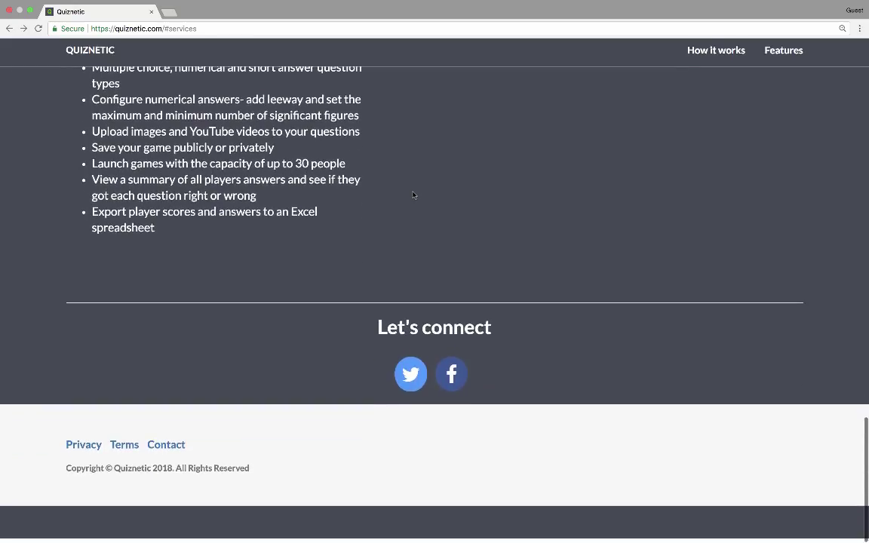
scroll(413, 195, up, 2)
scroll(412, 193, up, 20)
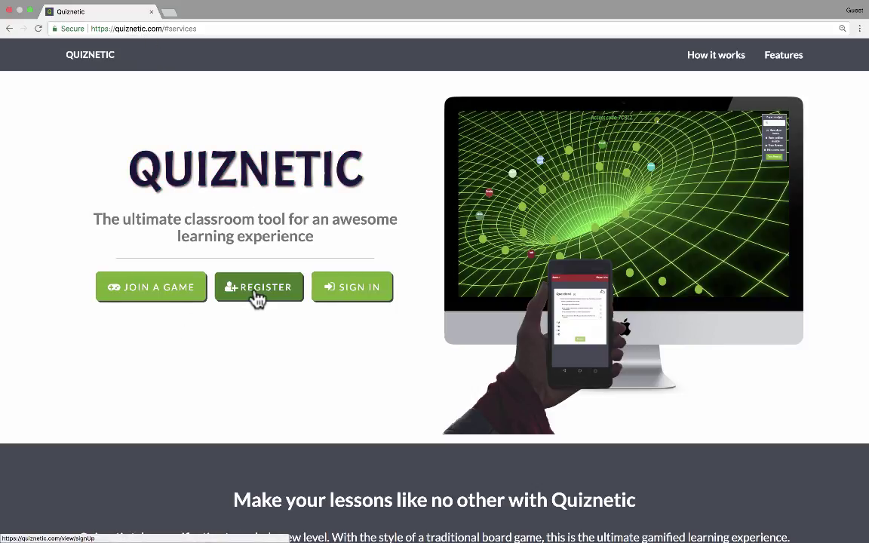
- View the nickname and access code fields of the join-a-game form, and return to the home page
click(160, 296)
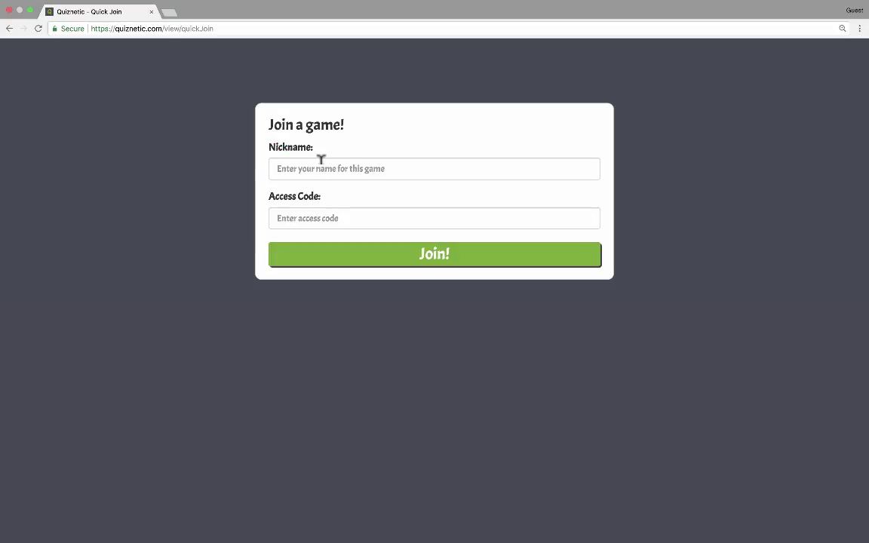
click(320, 162)
click(310, 214)
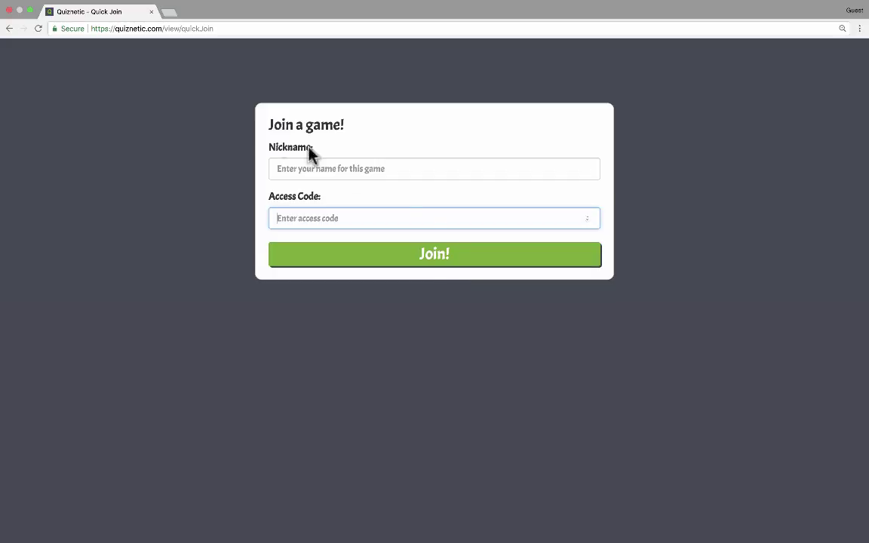
click(9, 28)
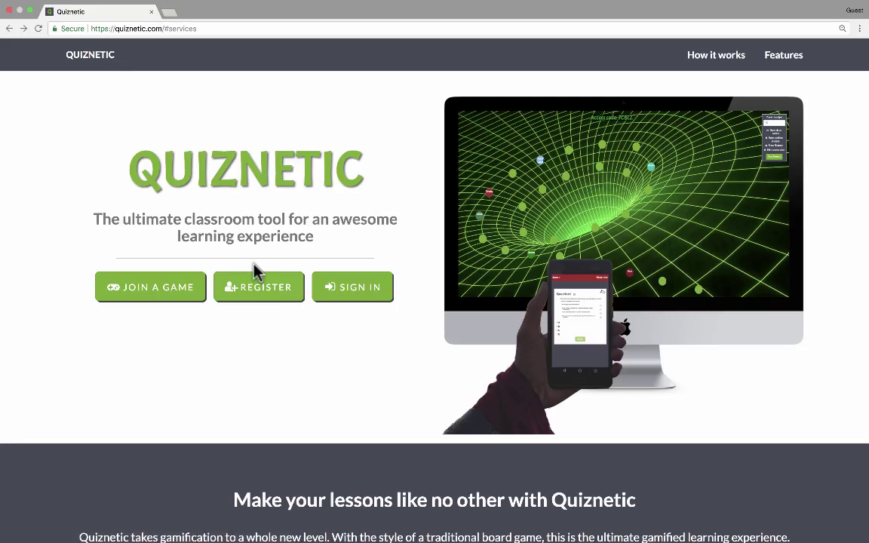
- Register for an account, accepting the preset date of birth and signing up with Google
click(273, 300)
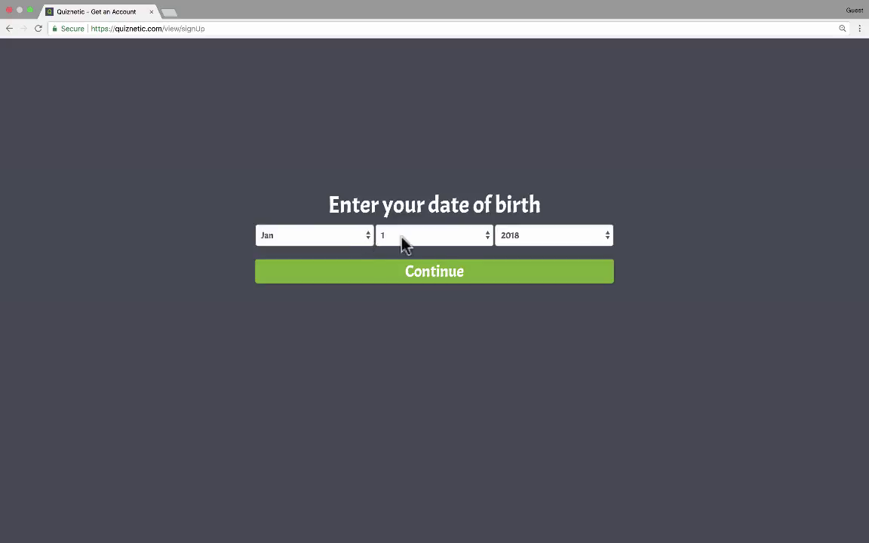
click(461, 281)
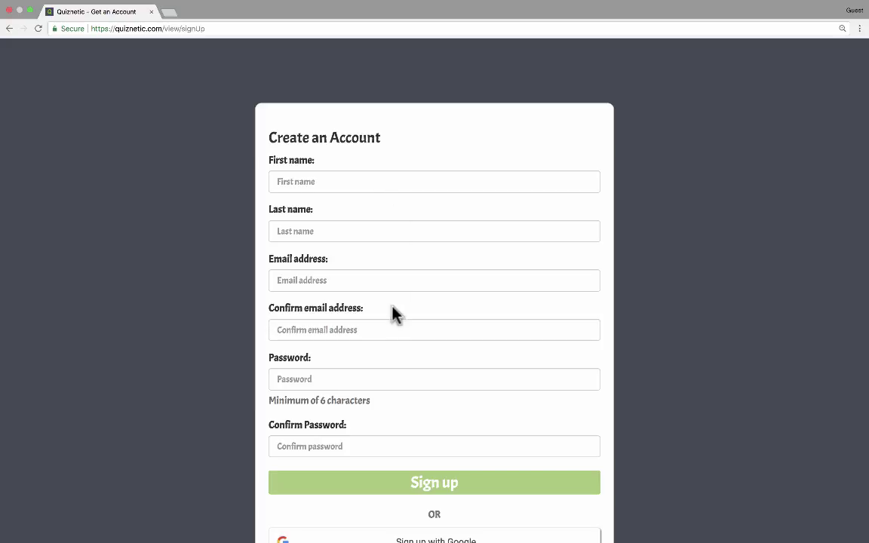
scroll(417, 365, down, 2)
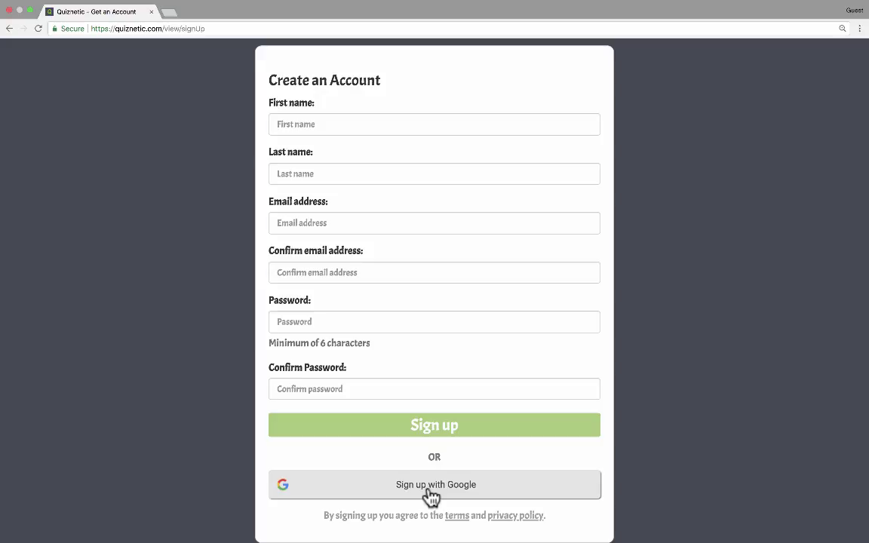
click(428, 492)
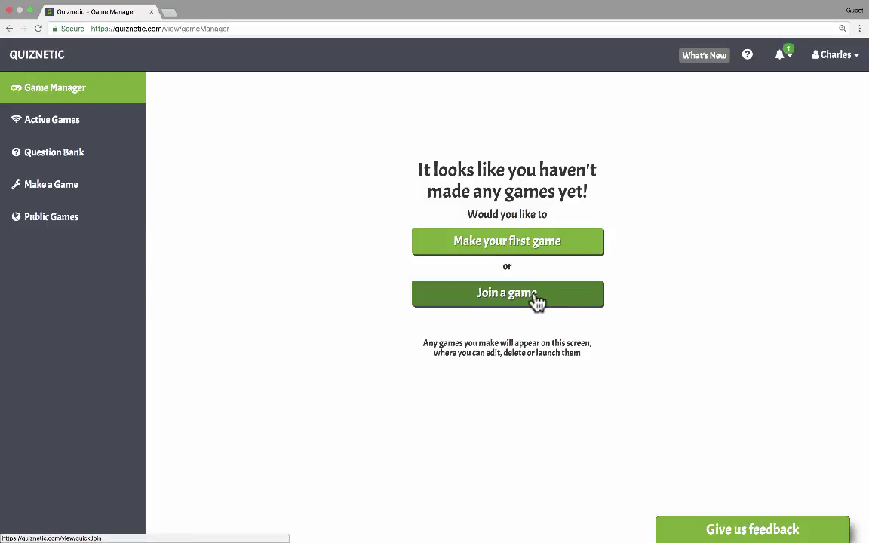
- Start making the first game and look over the empty game setup form
click(554, 246)
key(Return)
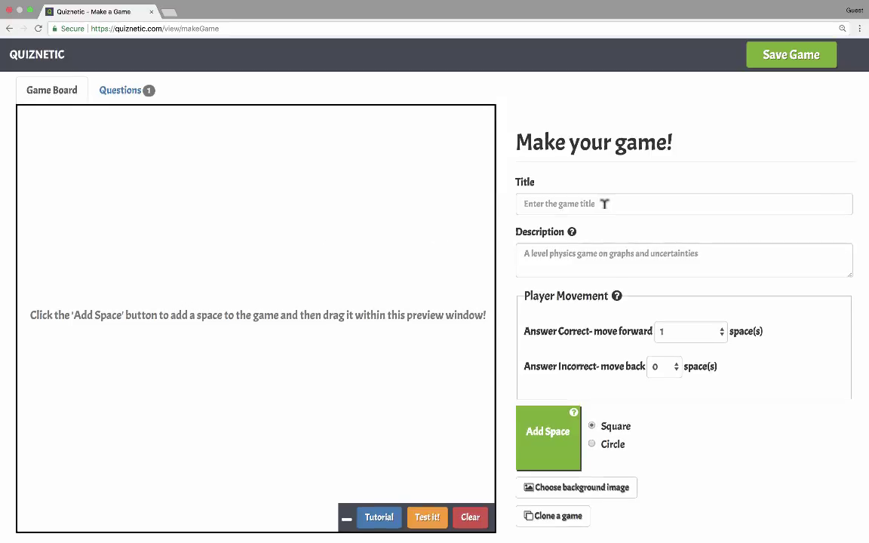
scroll(604, 204, down, 2)
scroll(604, 203, up, 2)
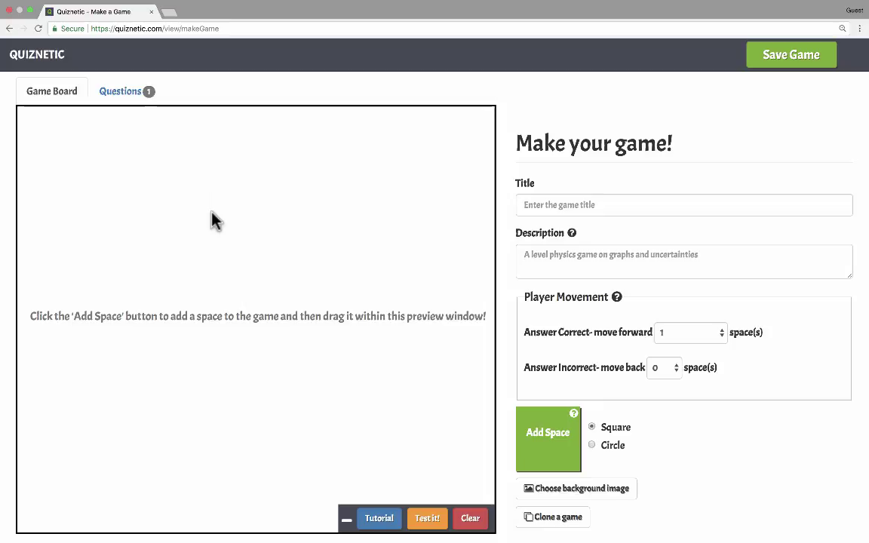
- Title the game "Planetary Parts of Speech" and describe it as "A review of the different parts of speech."
click(572, 201)
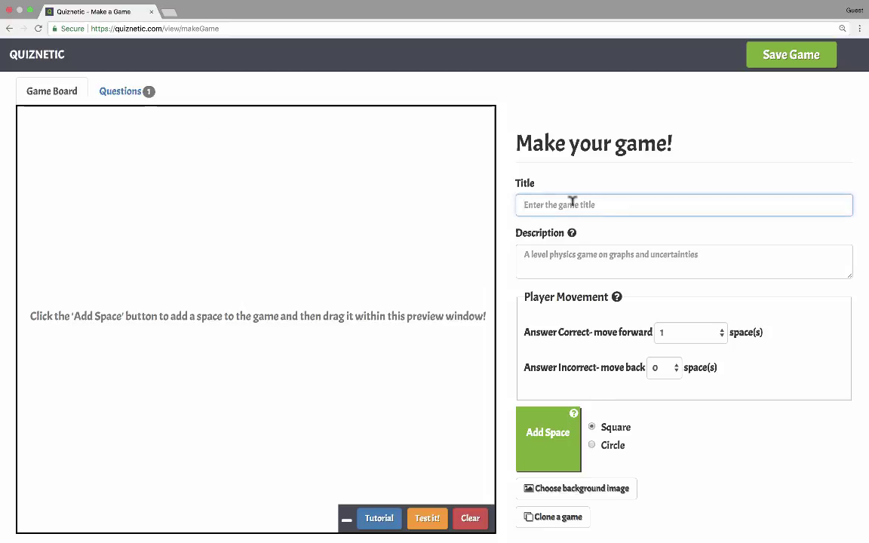
text(Plan)
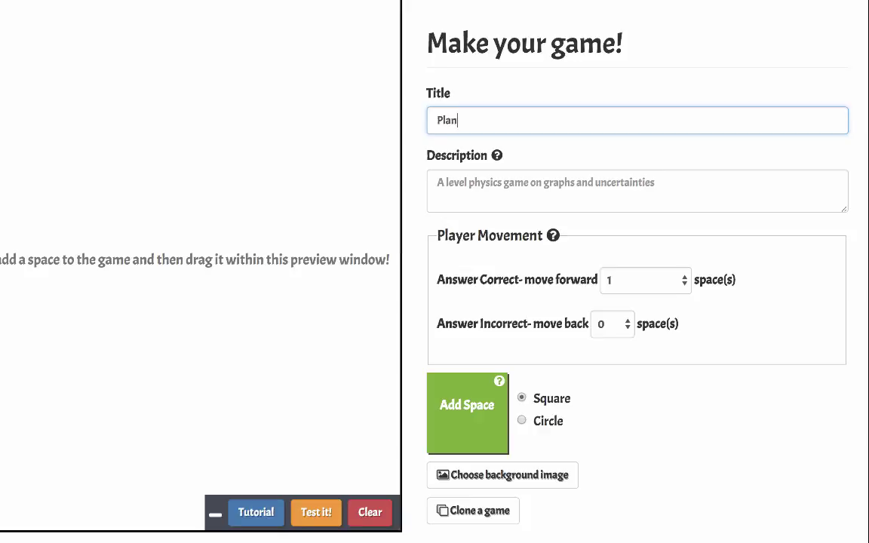
text(etary Parts of Speech)
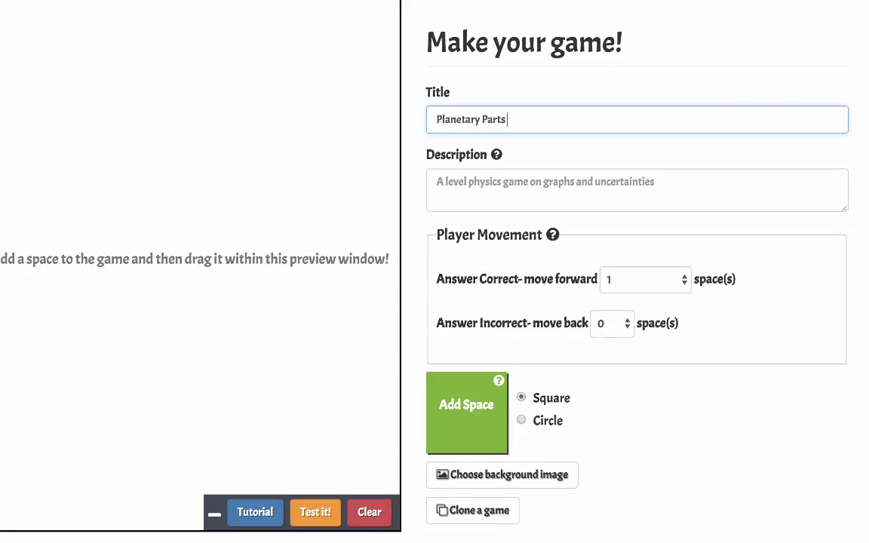
click(628, 174)
text(A rev)
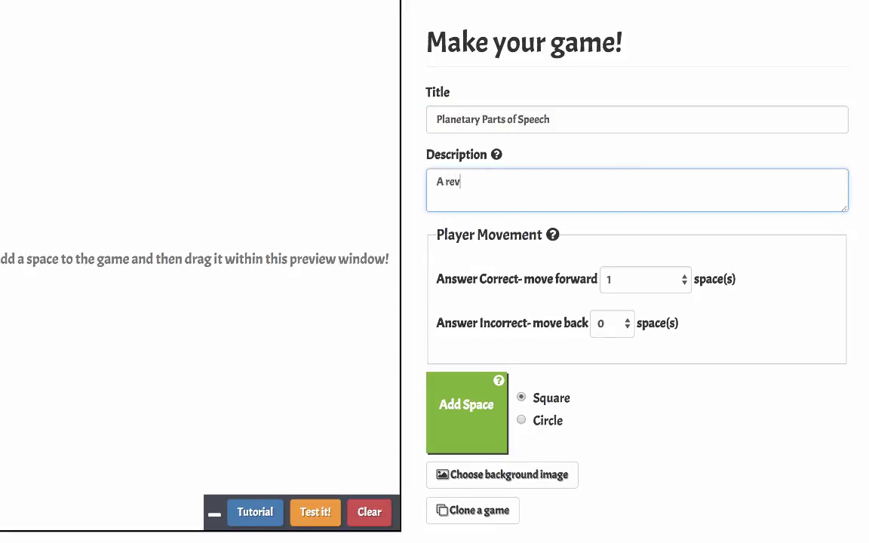
text(iew of the different parts of speech.)
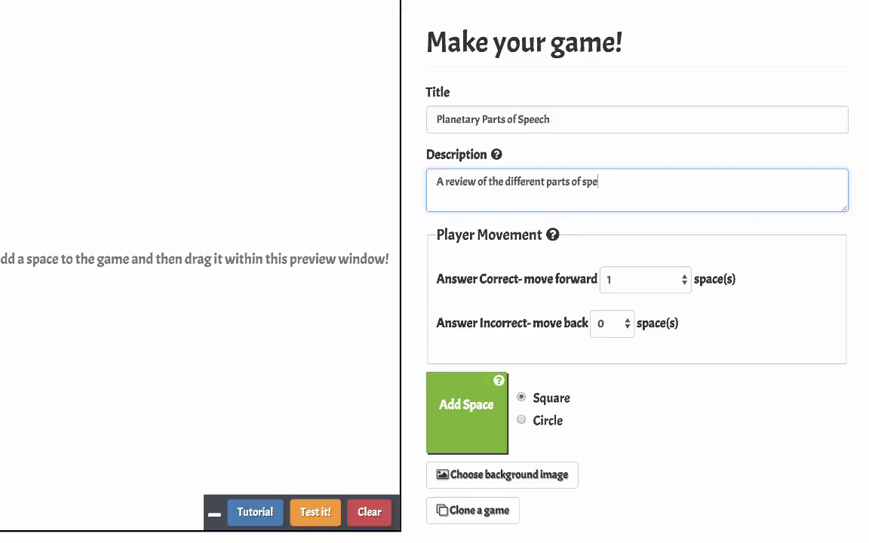
key(Tab)
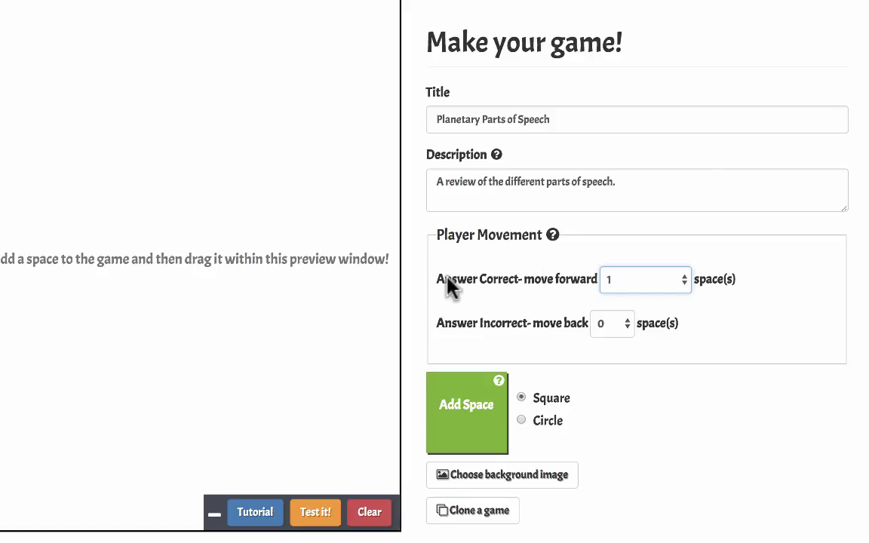
- Try 2 and Question points as the number of spaces to move forward for a correct answer
click(623, 289)
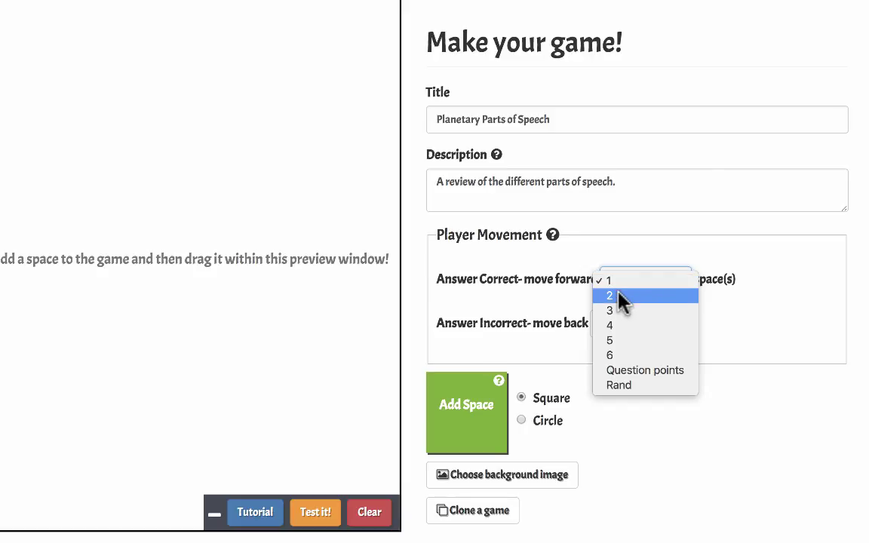
click(622, 295)
click(654, 290)
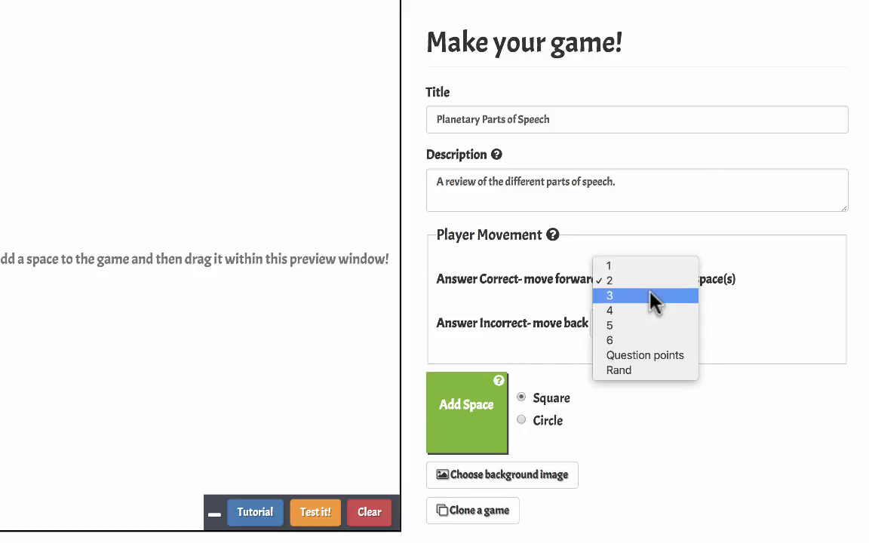
click(662, 357)
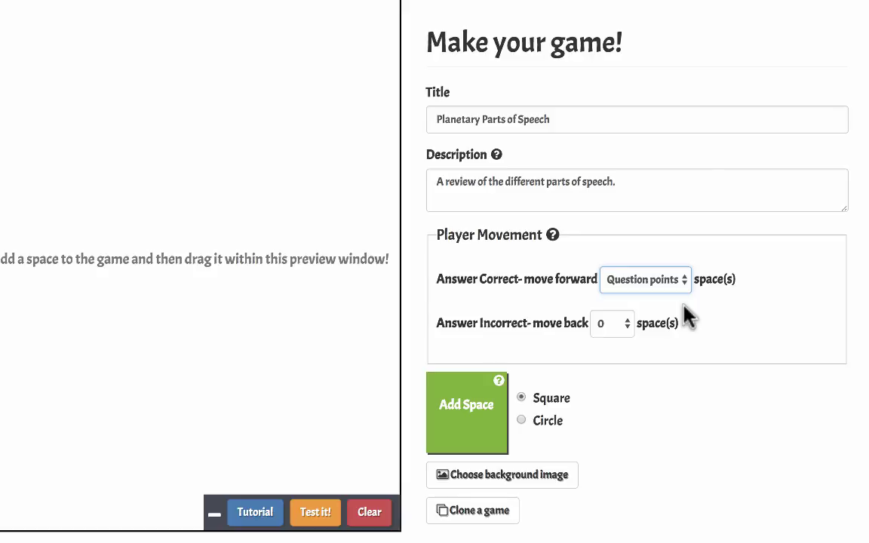
- Set the forward movement for a correct answer to Rand
click(653, 282)
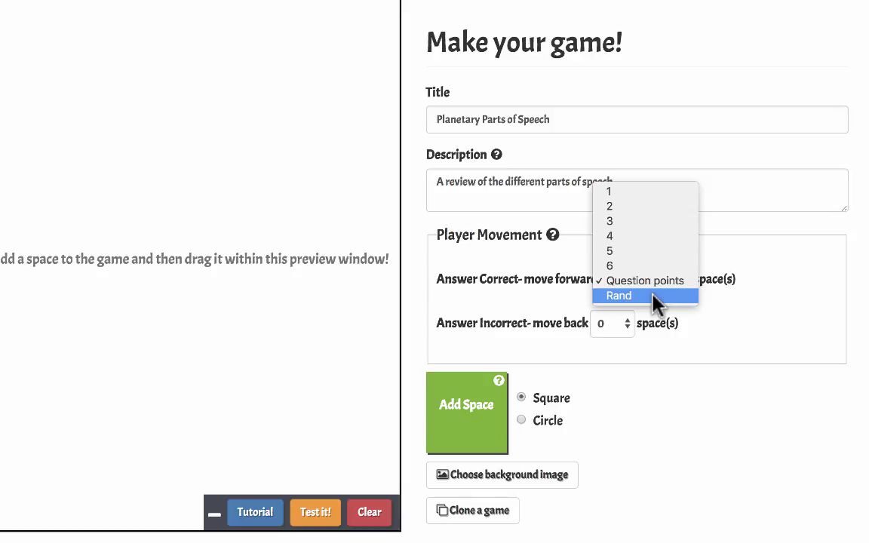
click(652, 298)
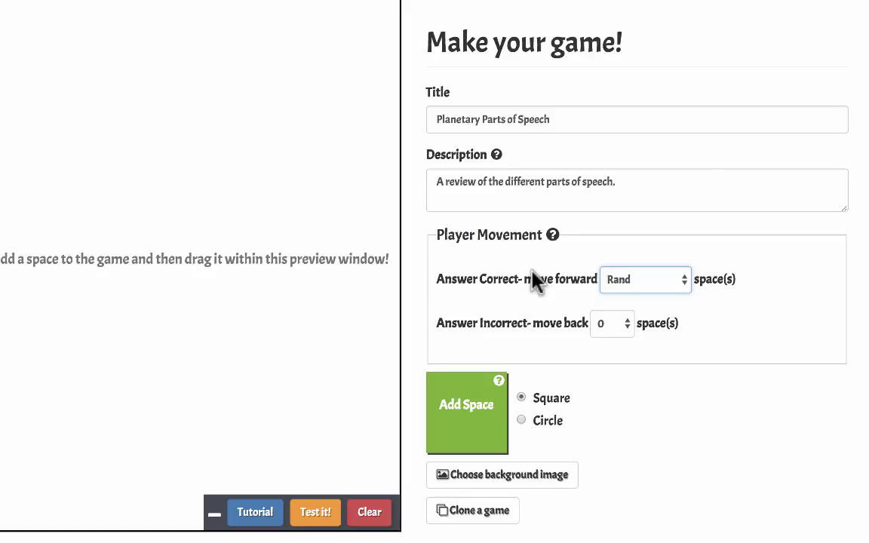
click(705, 260)
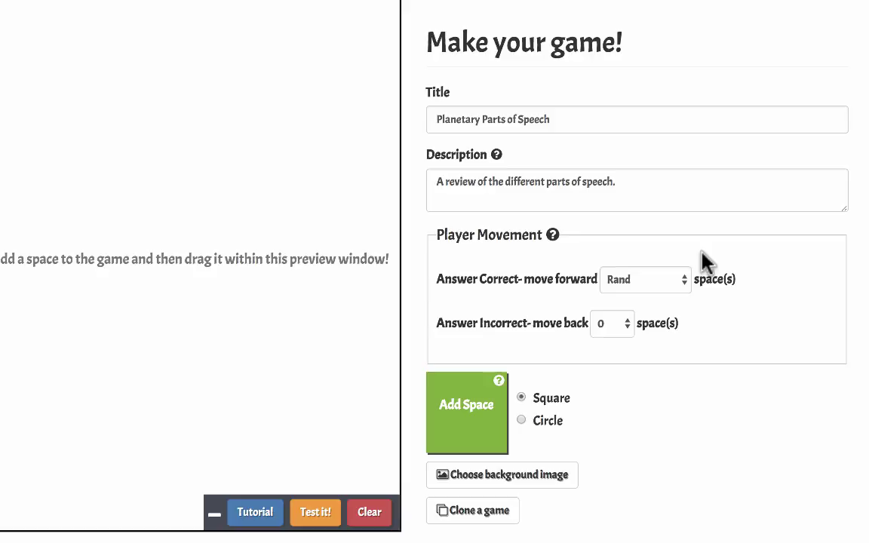
click(625, 280)
click(623, 283)
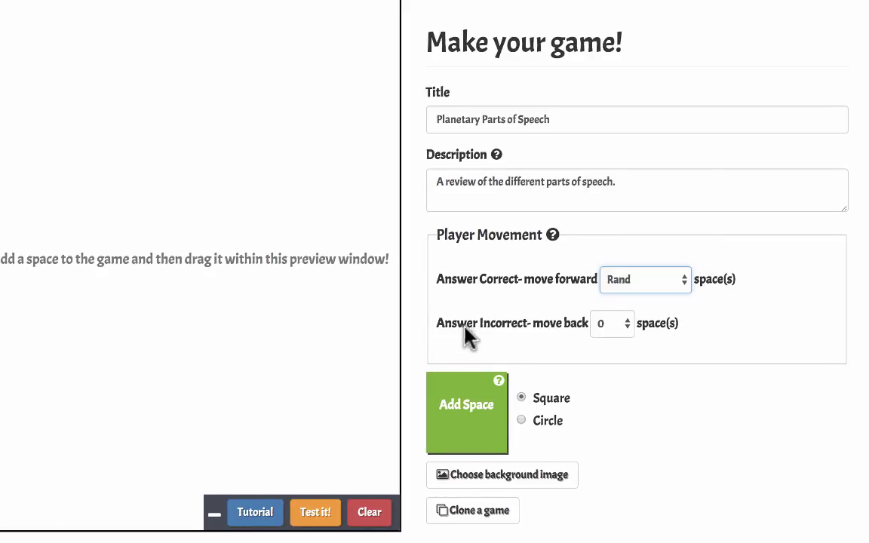
- Try Rand as the backward movement for an incorrect answer, and set it back to 0
click(604, 332)
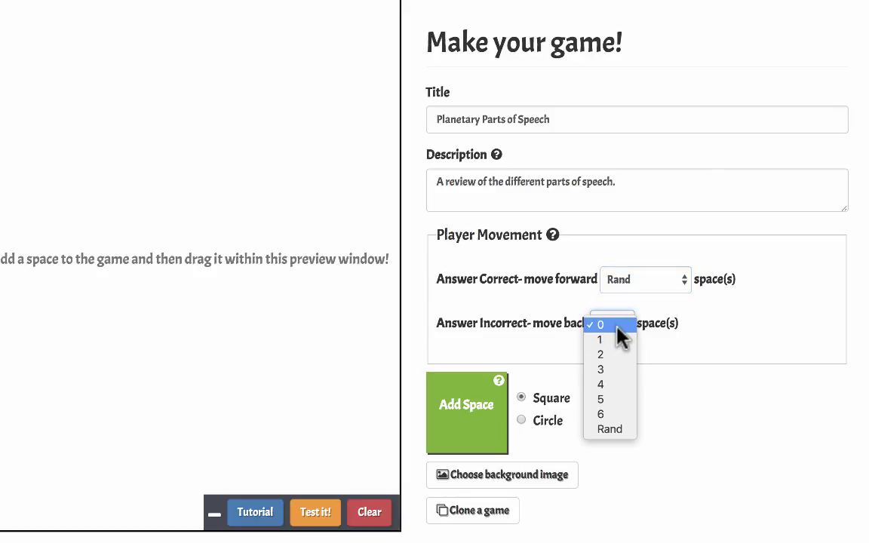
click(622, 433)
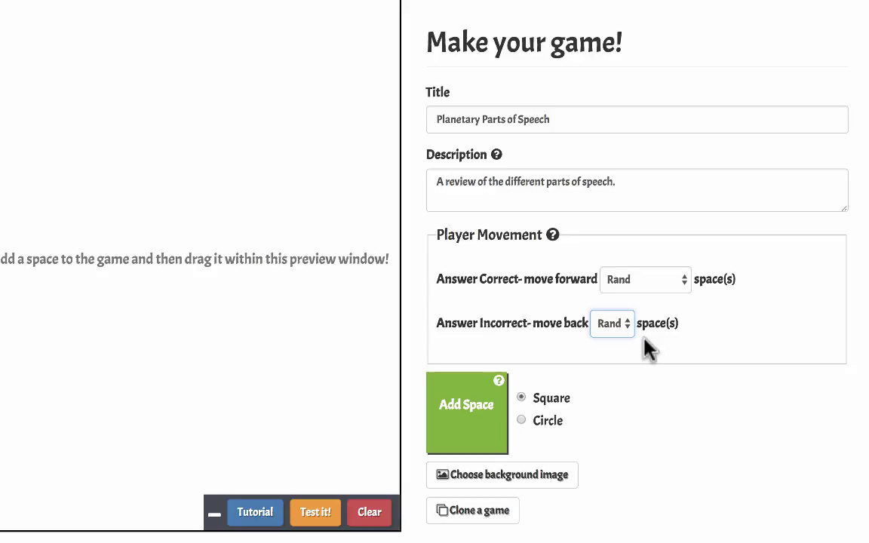
click(608, 324)
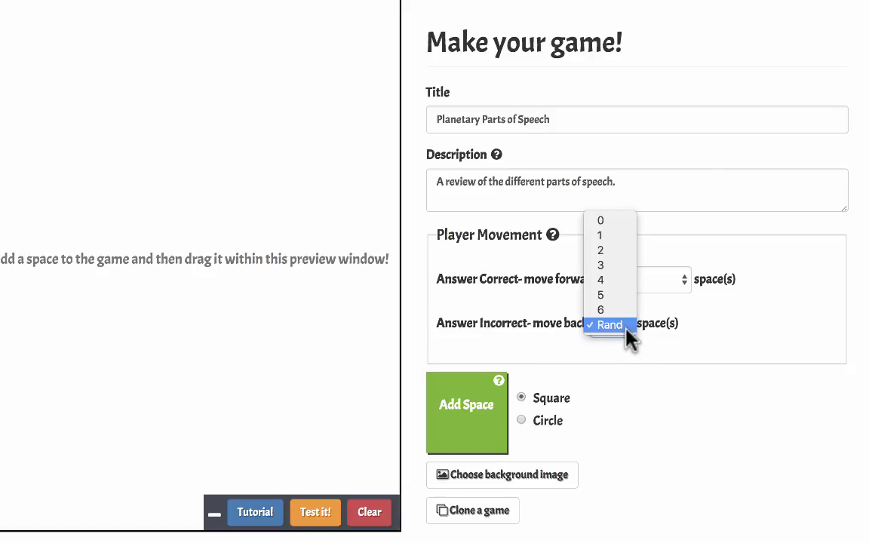
click(614, 223)
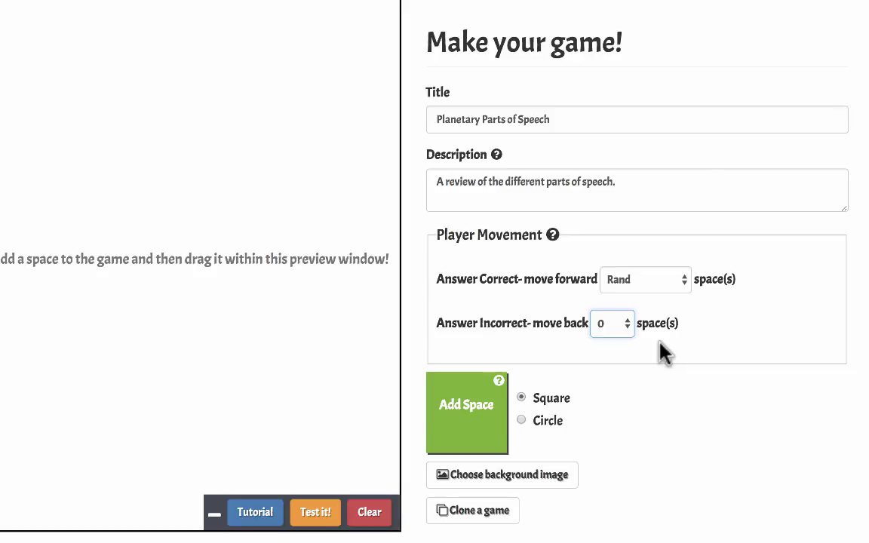
- Set the backward movement for an incorrect answer to 1 space
click(623, 332)
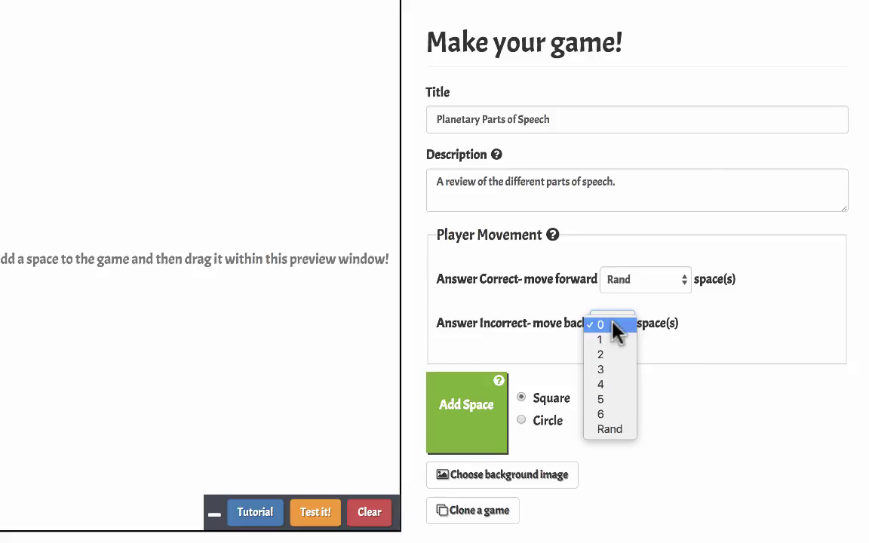
click(614, 340)
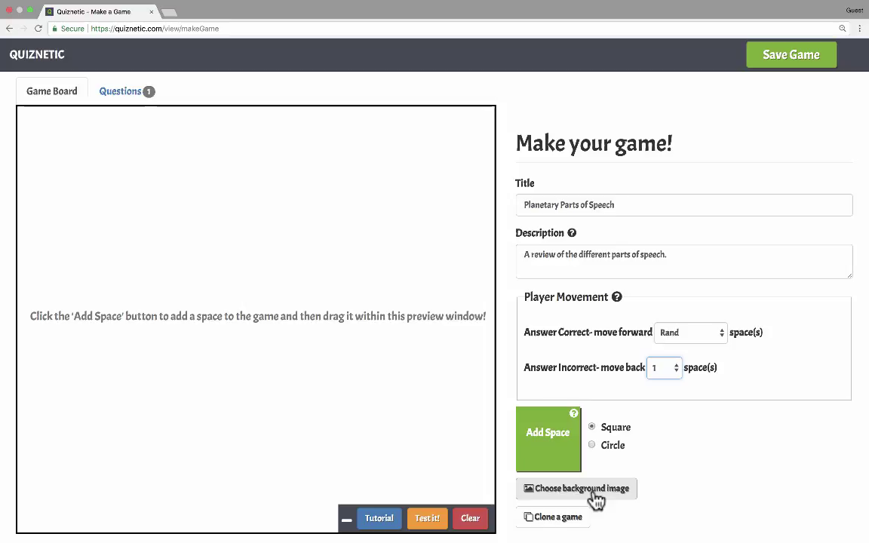
- Use the image PIA12114_hires.jpg from the photos folder as the game board background
scroll(585, 500, down, 3)
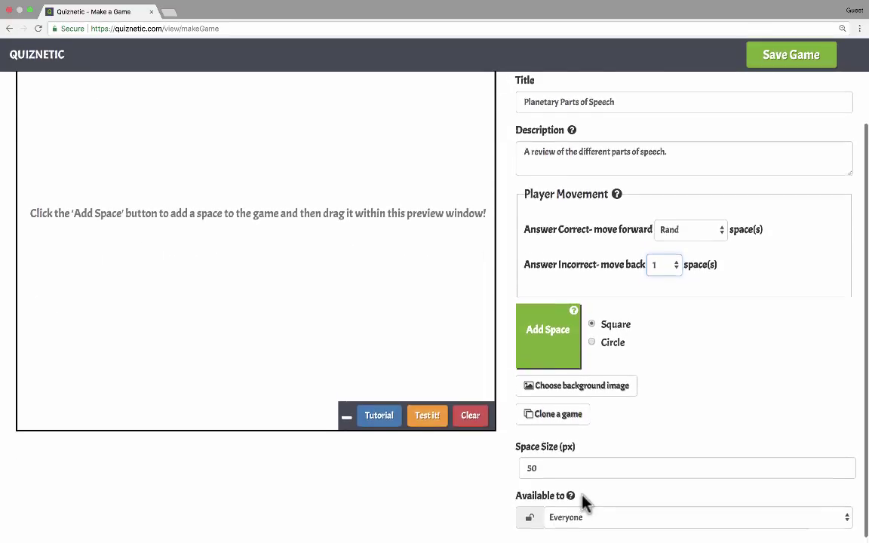
scroll(585, 504, up, 3)
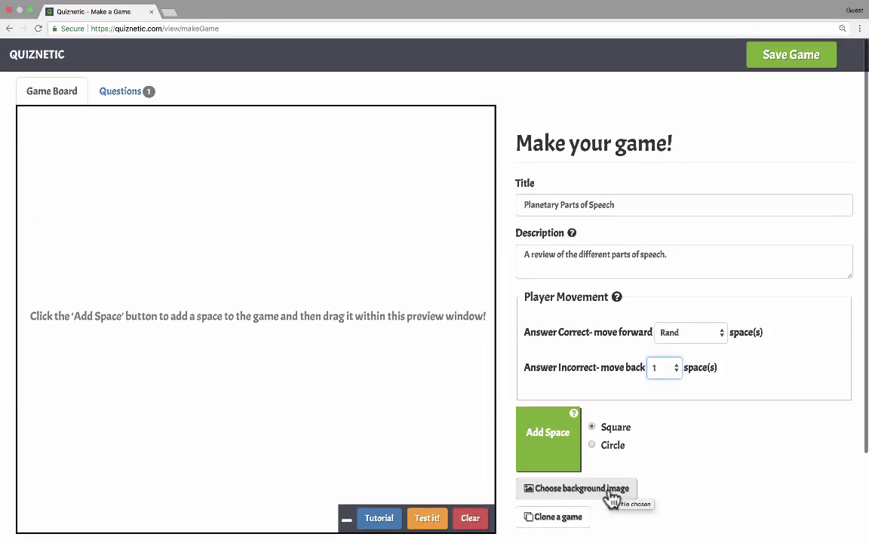
click(615, 497)
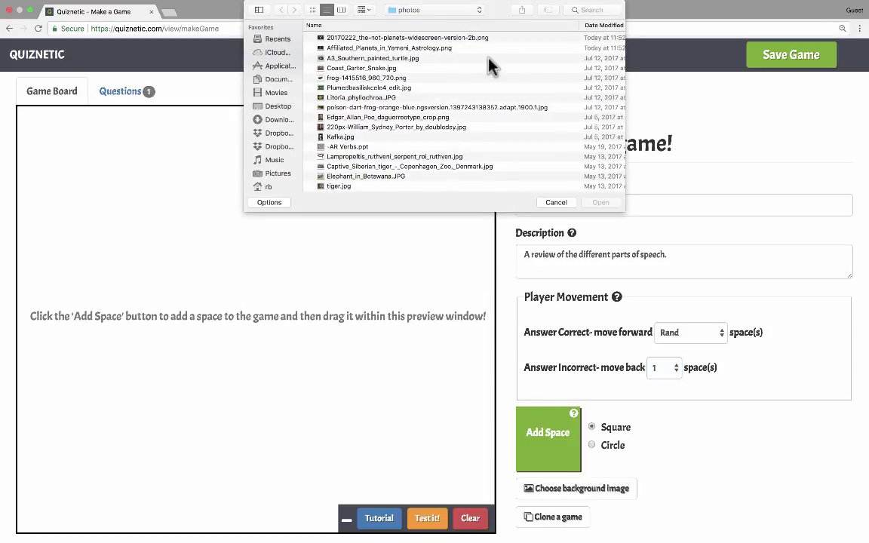
click(276, 107)
click(280, 10)
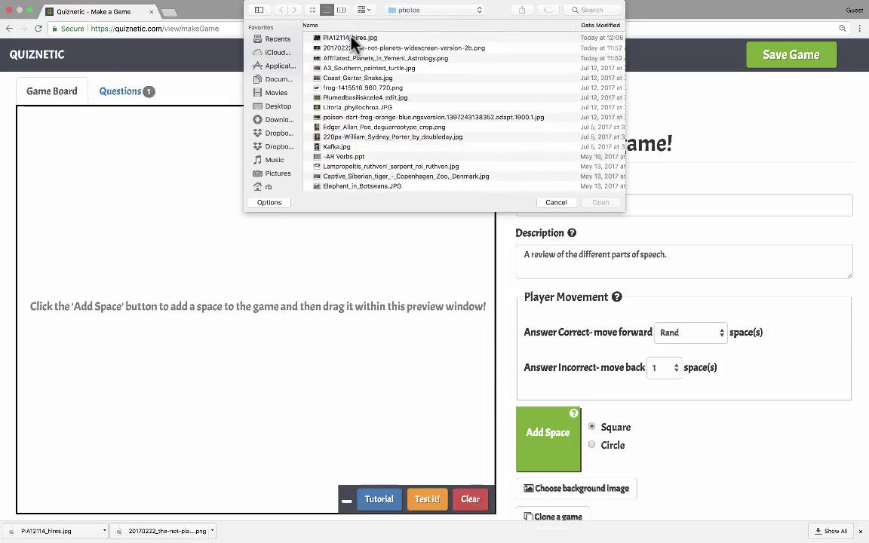
click(353, 39)
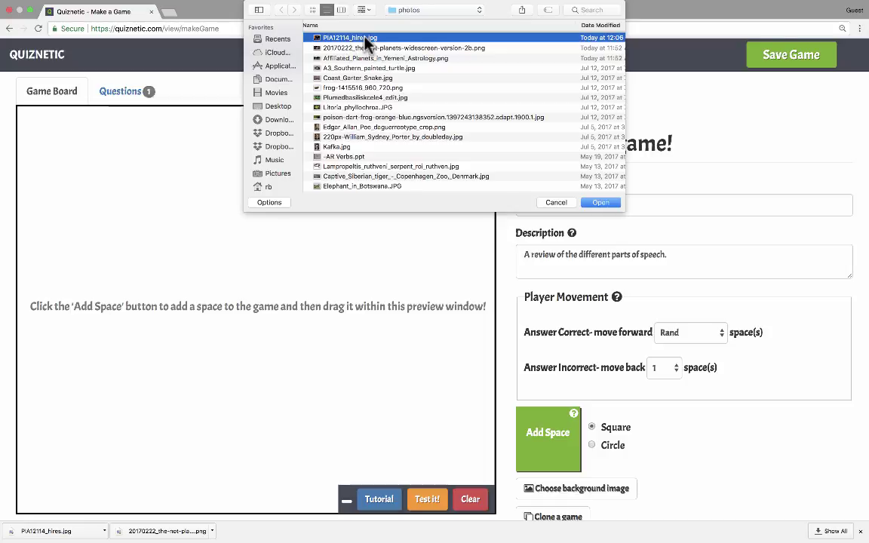
double_click(366, 40)
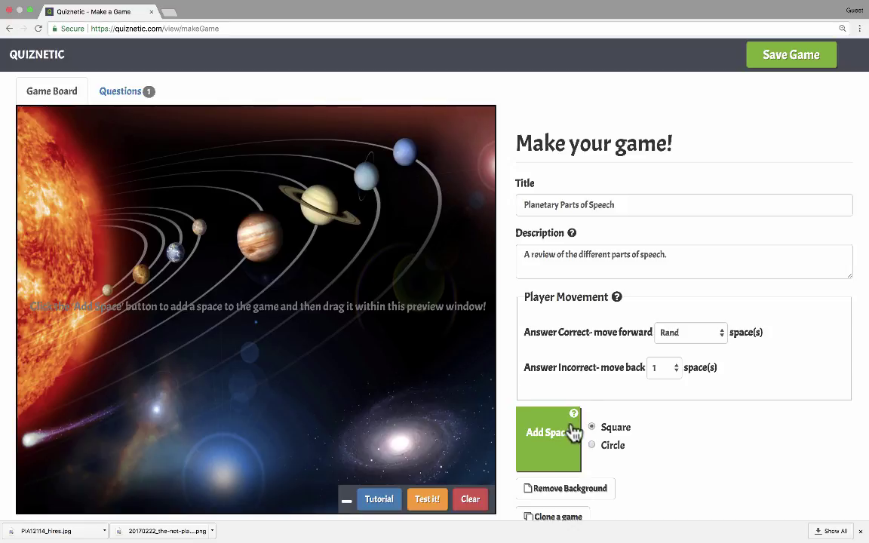
- Add the first space to the board and place it on the sun
mouse_move(574, 417)
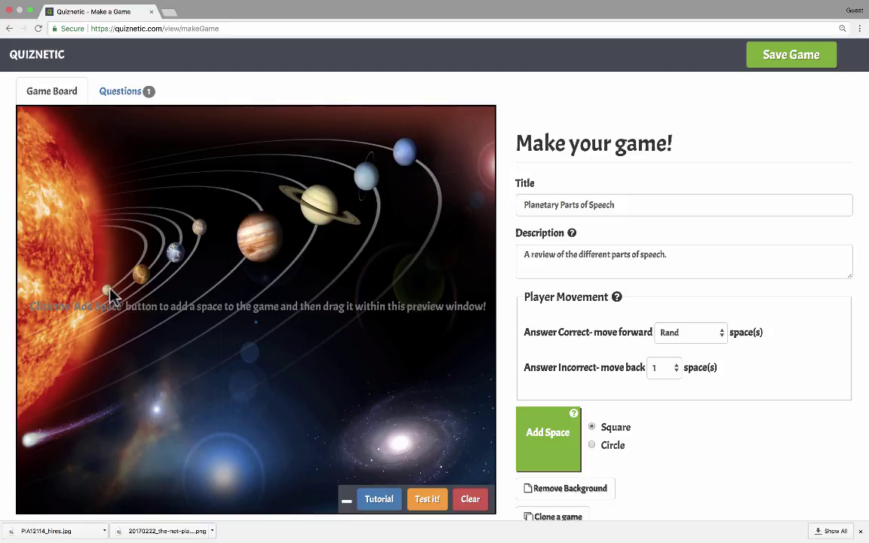
scroll(455, 353, down, 1)
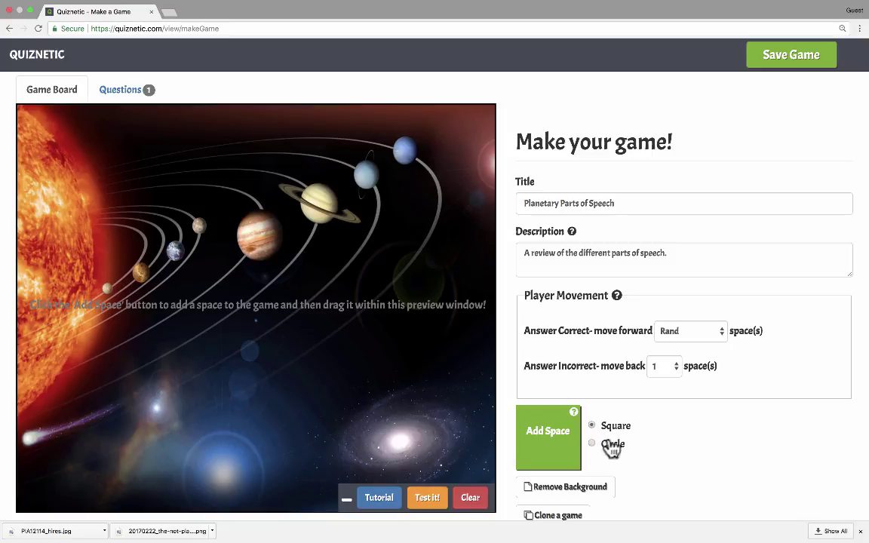
scroll(603, 434, down, 1)
click(554, 414)
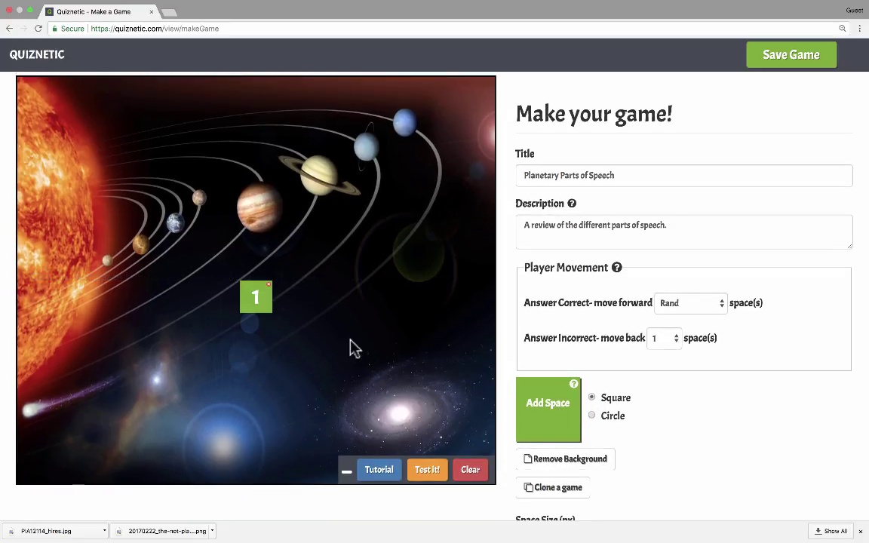
drag(256, 282, 47, 256)
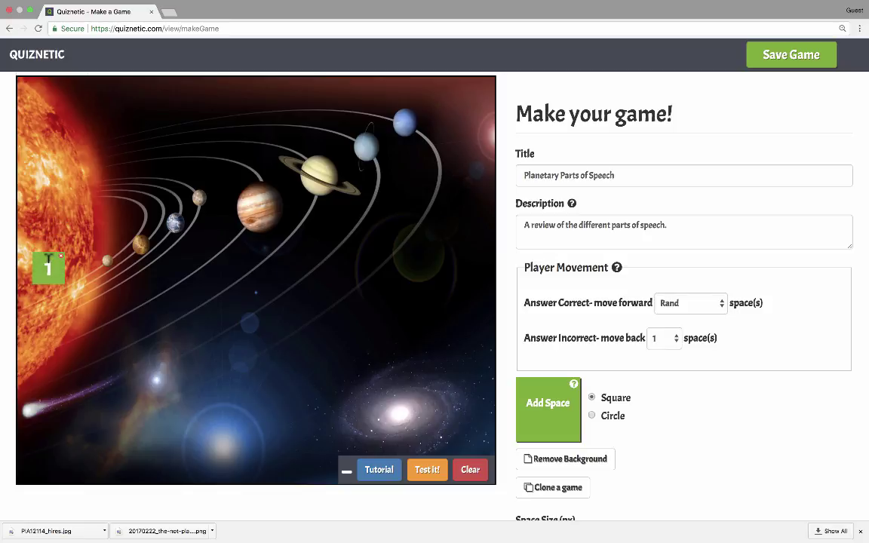
- Change the space shape to Circle and add space 2 just above the planet nearest the sun
click(592, 415)
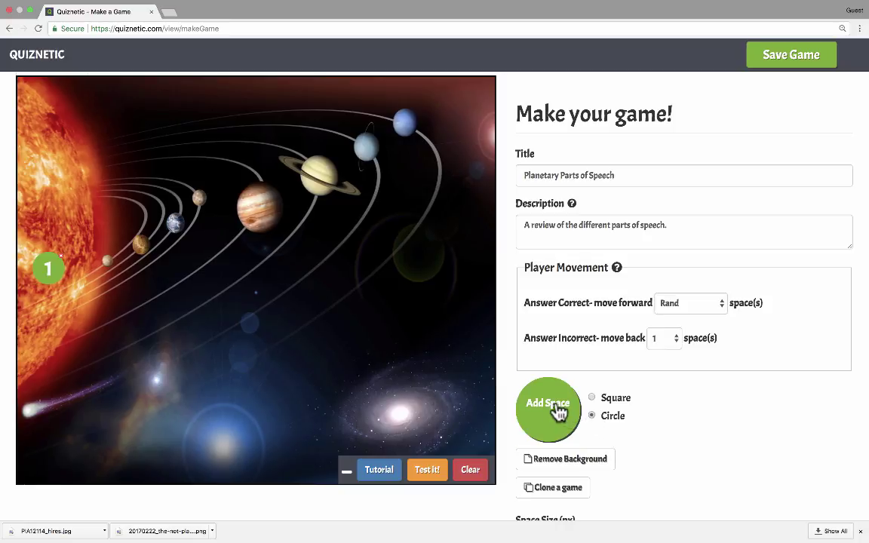
click(558, 410)
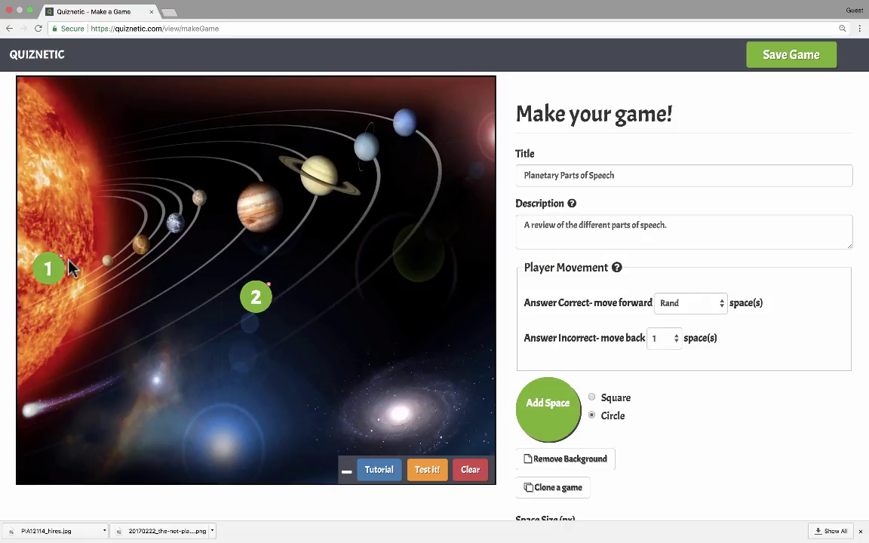
drag(257, 295, 97, 231)
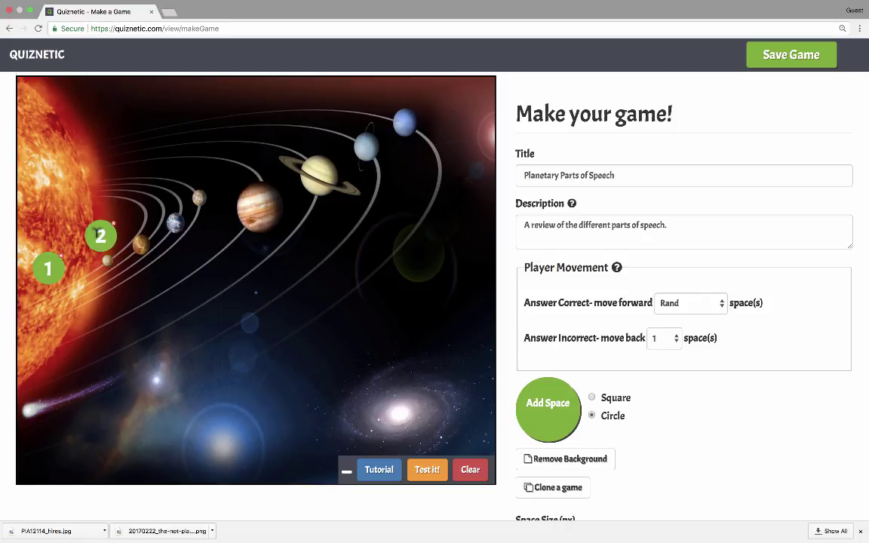
- Add spaces 3 to 9 beside the remaining planets outward, and spaces 10 to 14 looping past the outer orbit and comet back to the sun
click(545, 401)
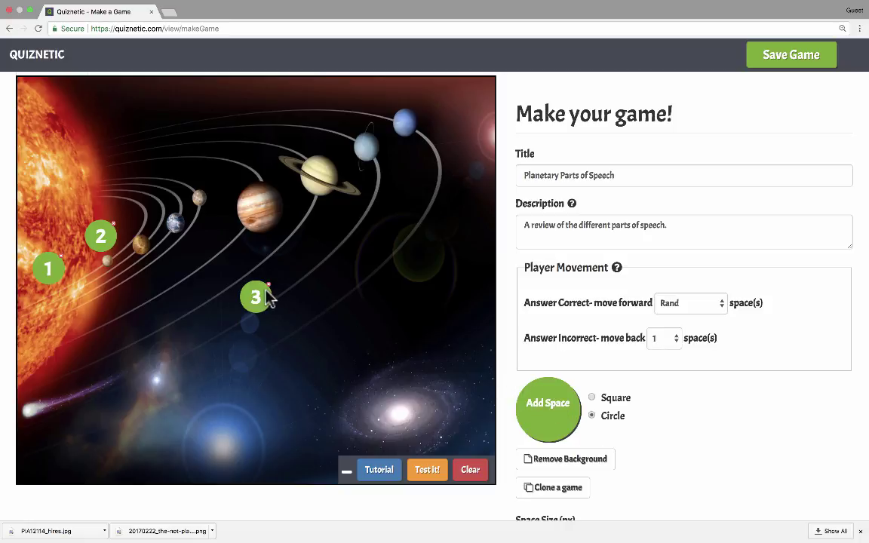
drag(266, 292, 145, 215)
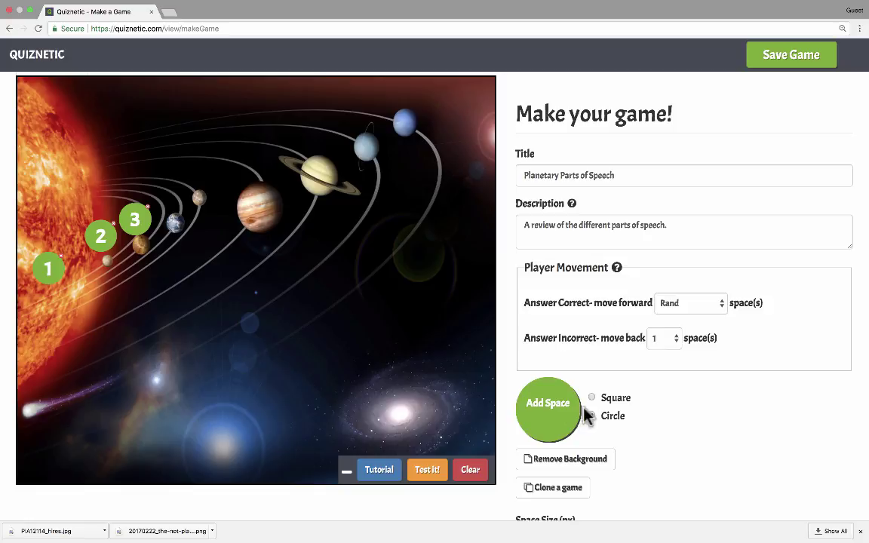
click(547, 402)
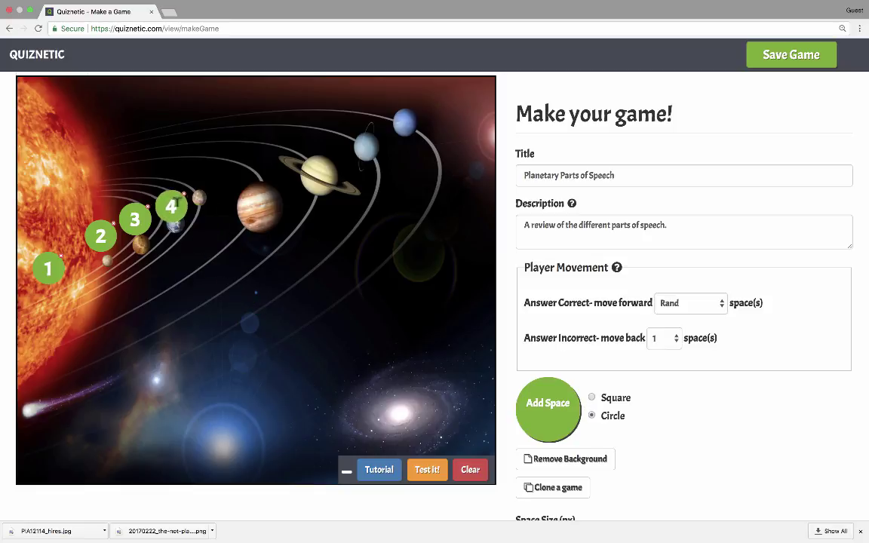
drag(171, 207, 162, 201)
double_click(564, 418)
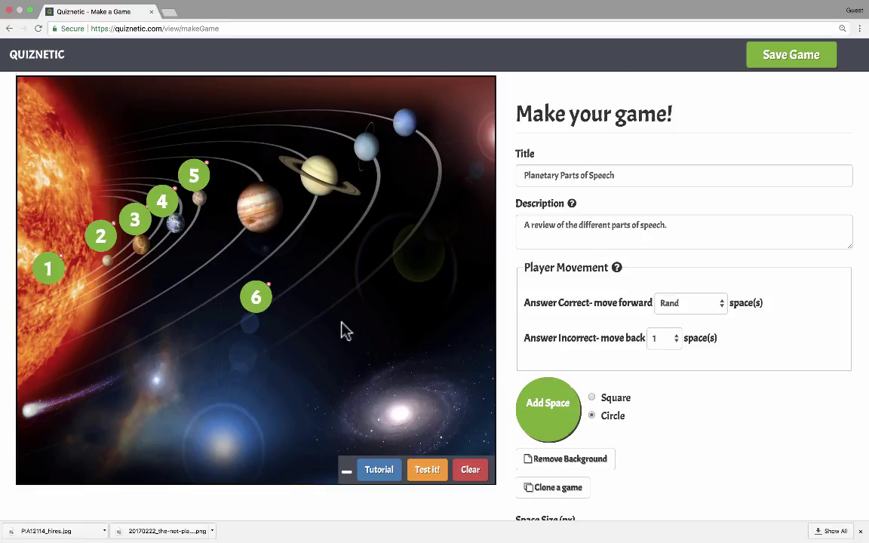
drag(257, 296, 243, 169)
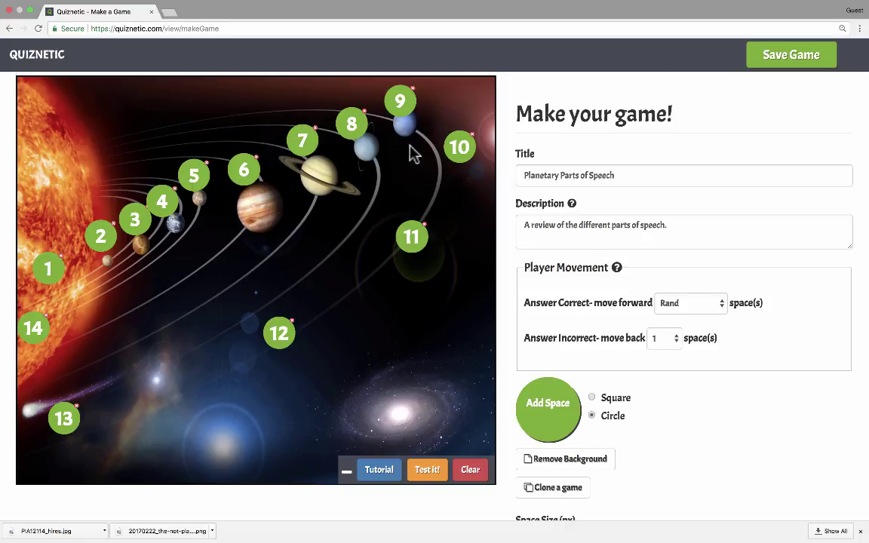
- Browse the pre-existing game designs available for cloning and close the gallery without choosing one
scroll(468, 275, up, 1)
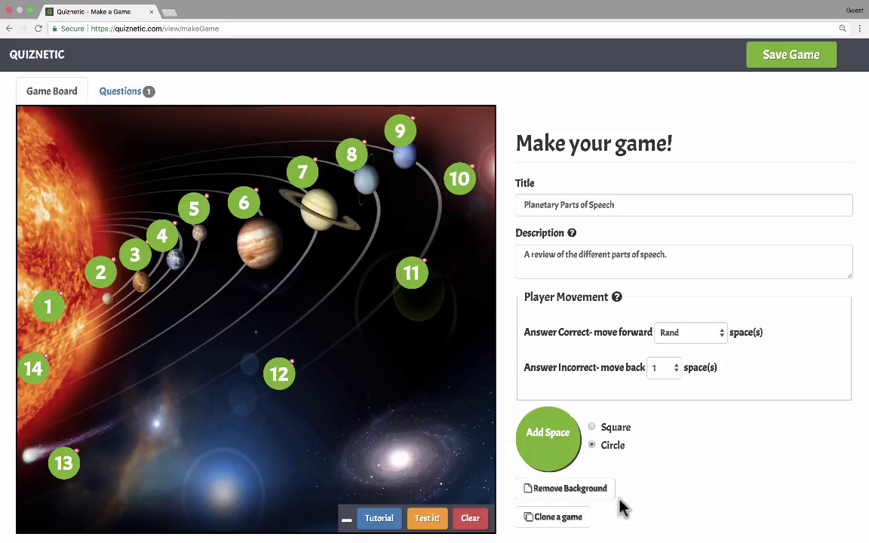
scroll(620, 483, down, 1)
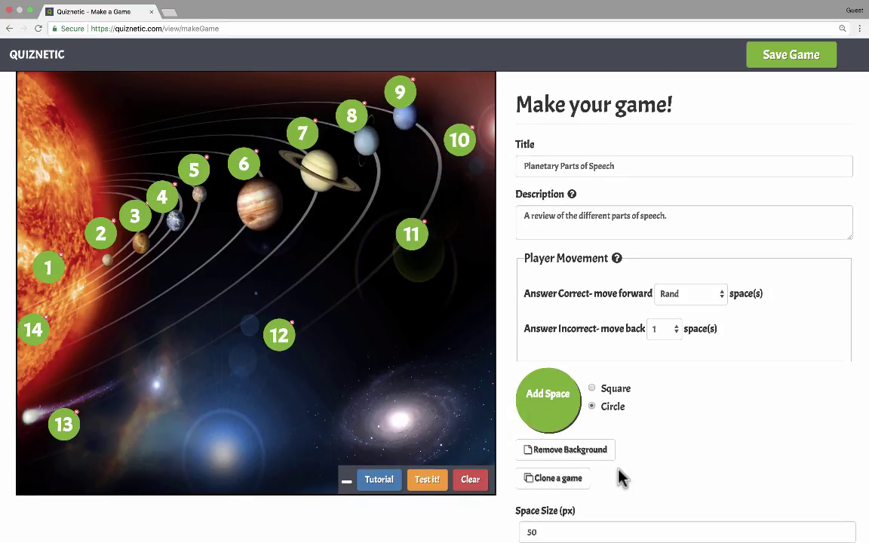
click(572, 483)
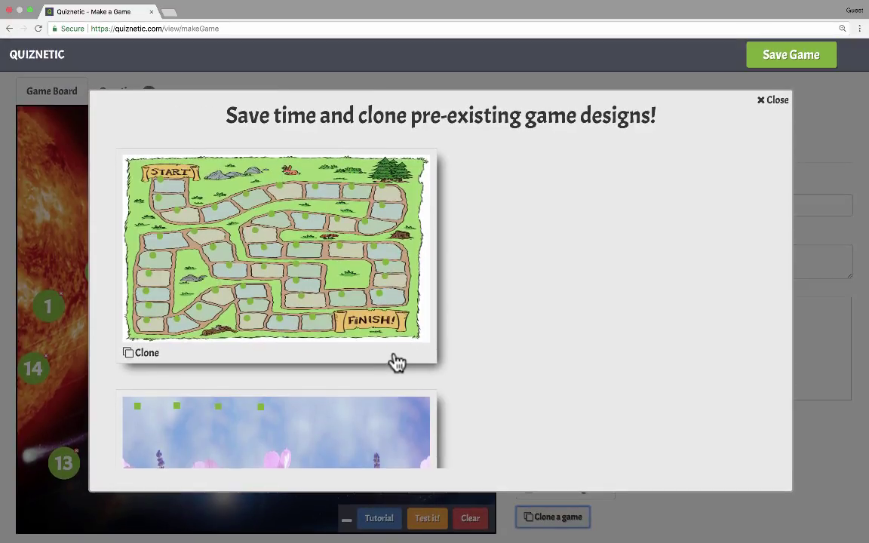
scroll(258, 291, down, 3)
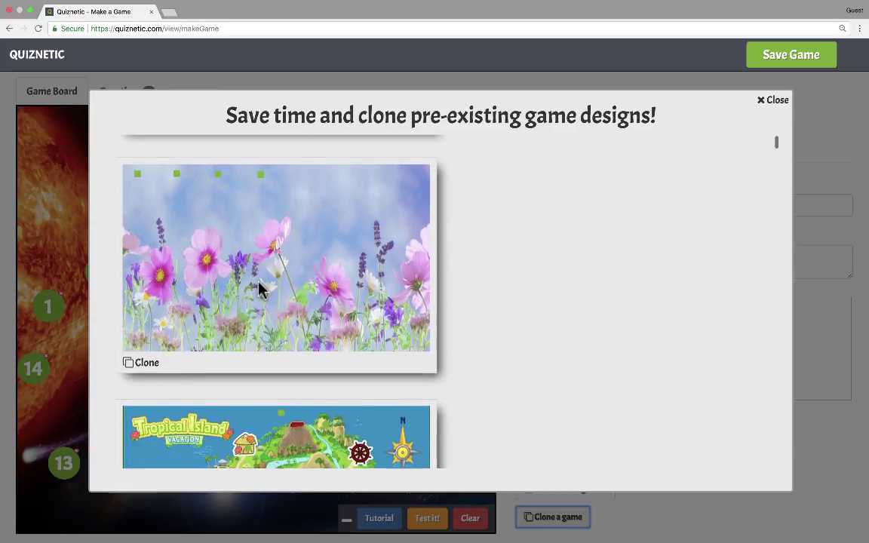
scroll(258, 292, down, 4)
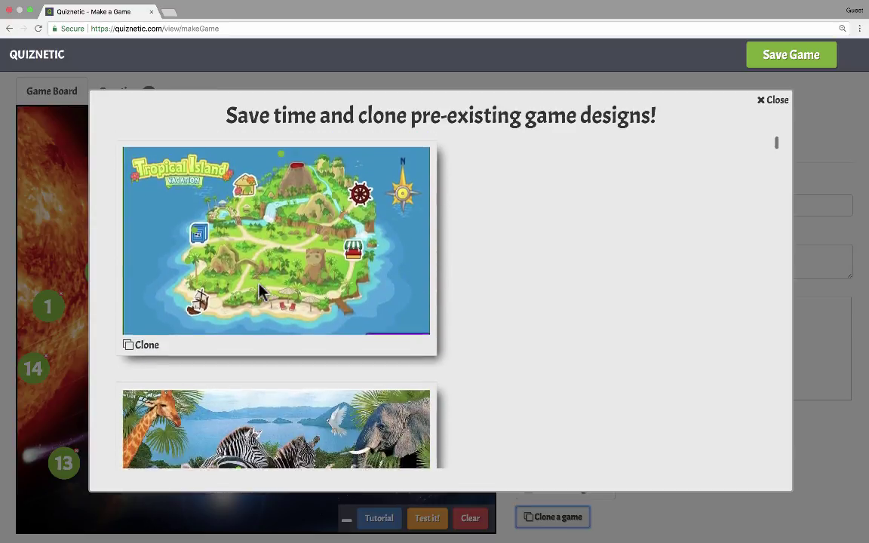
scroll(258, 291, down, 3)
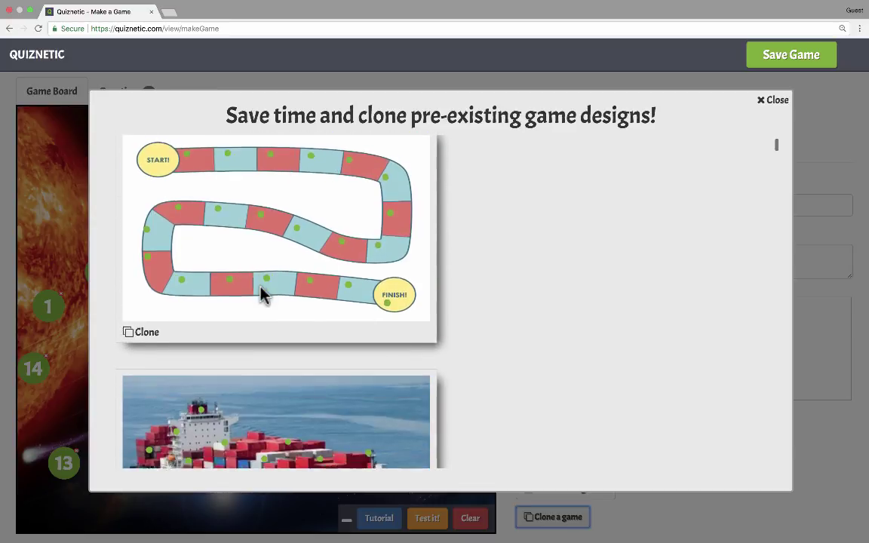
drag(777, 145, 793, 216)
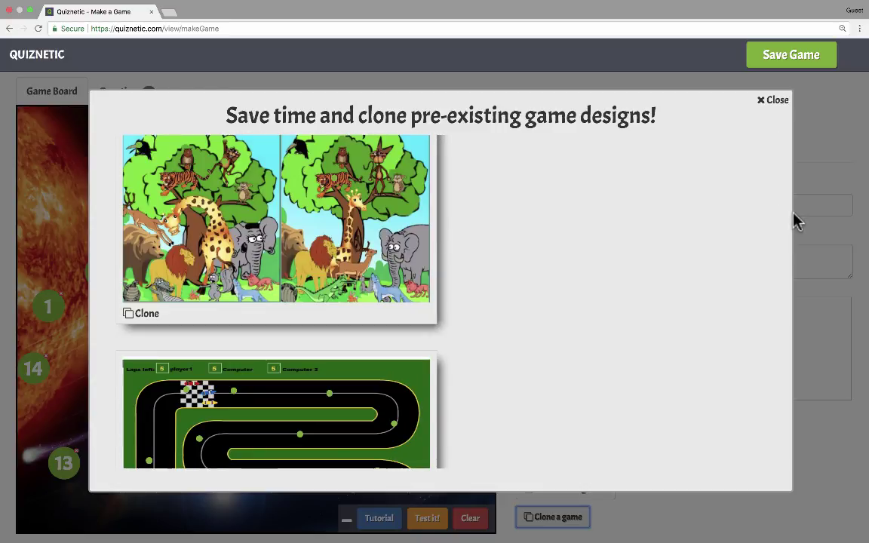
scroll(663, 225, down, 3)
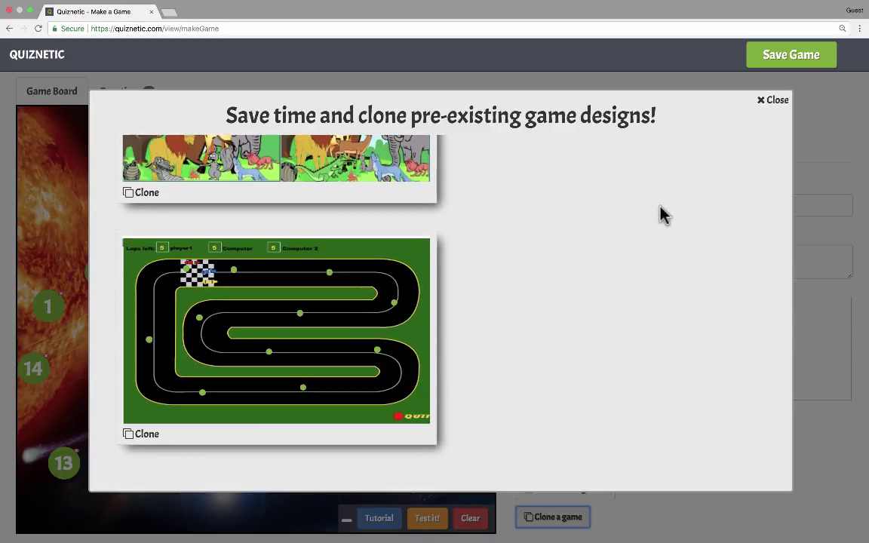
scroll(662, 215, down, 5)
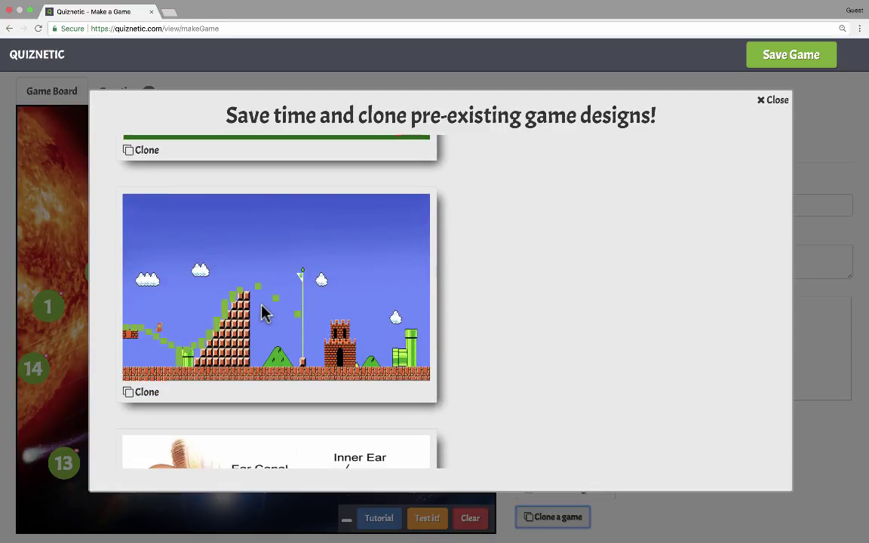
click(772, 103)
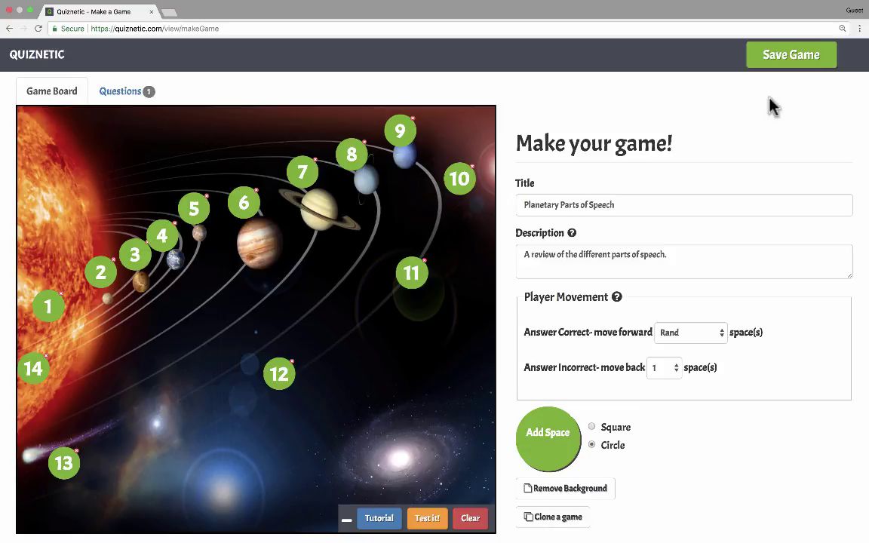
- Try a space size of 20 px for the board spaces
scroll(462, 317, down, 2)
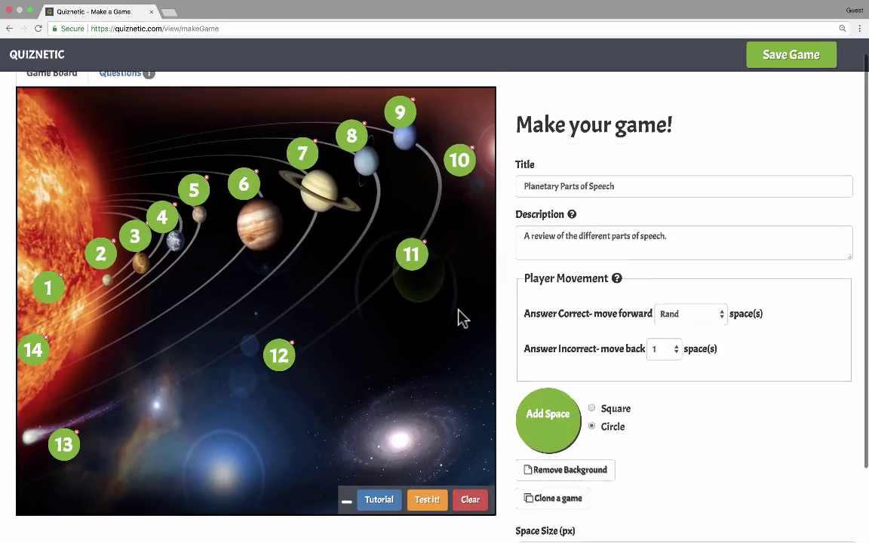
scroll(473, 308, down, 1)
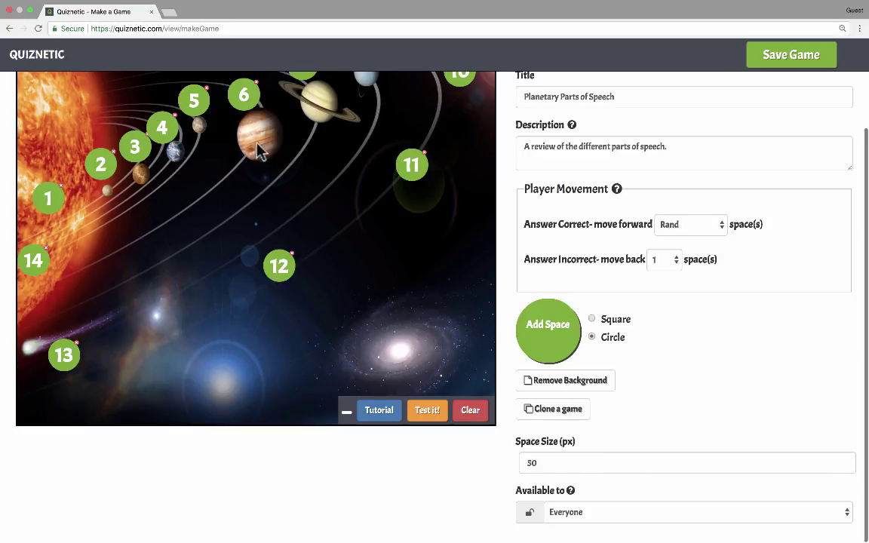
double_click(537, 461)
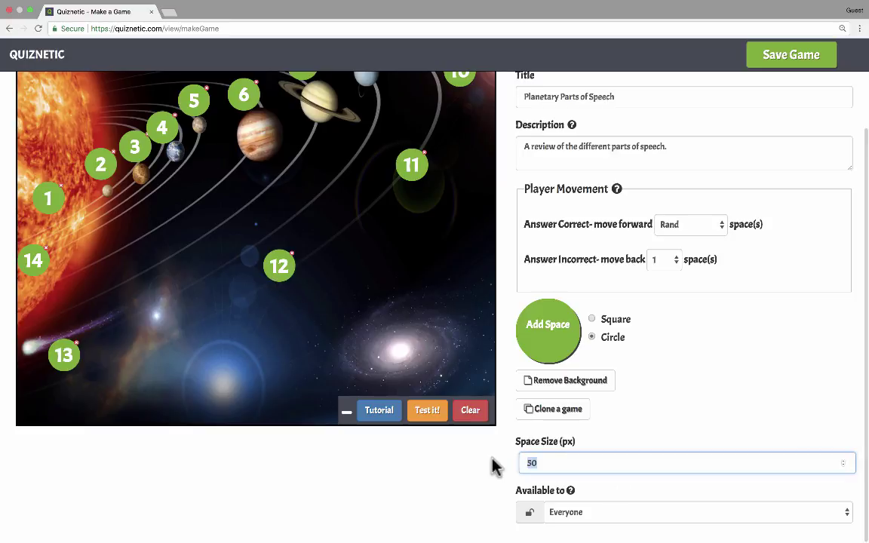
text(20)
click(619, 448)
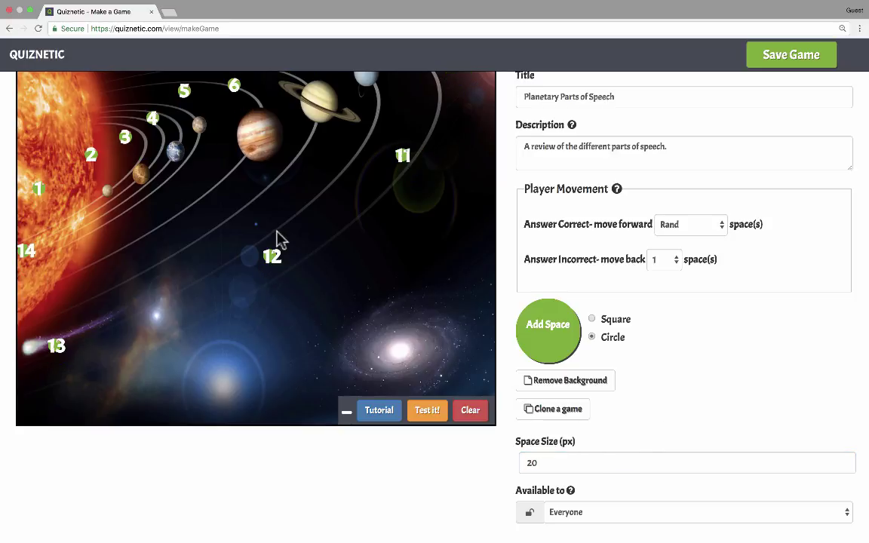
- Set the board's space size to 35 px and make the game available to Everyone
drag(543, 459, 519, 469)
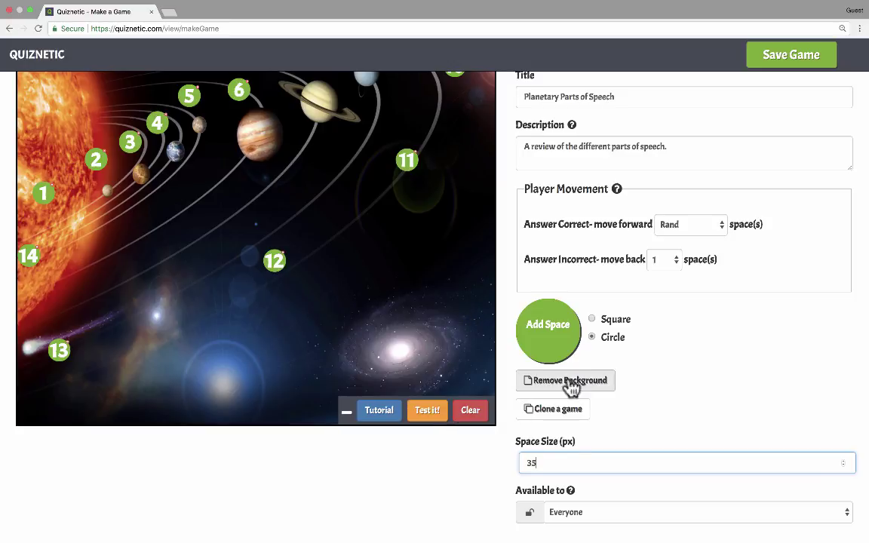
scroll(636, 464, down, 1)
scroll(635, 464, up, 1)
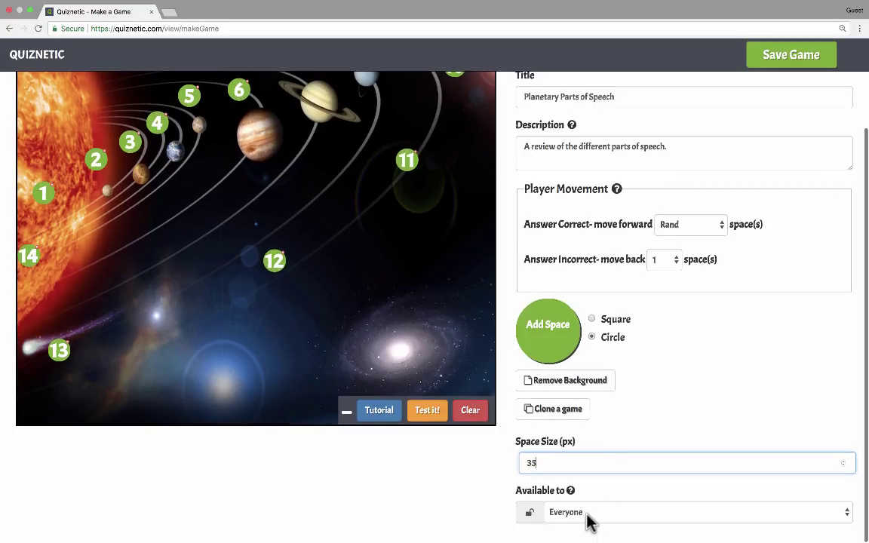
click(592, 519)
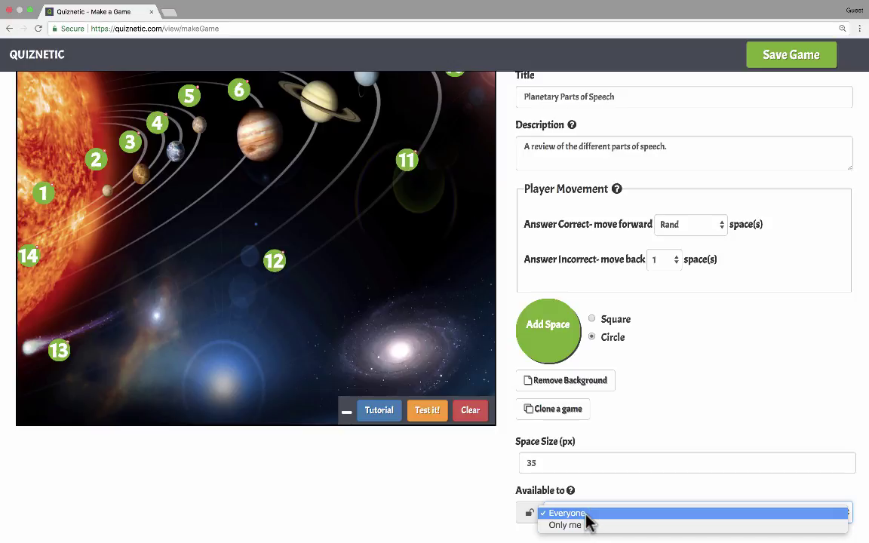
click(587, 519)
scroll(613, 494, up, 1)
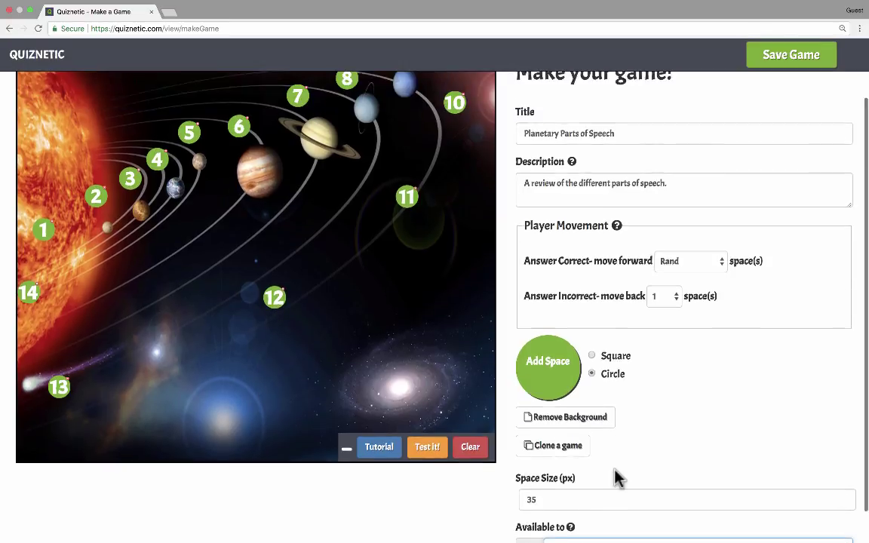
scroll(614, 477, up, 2)
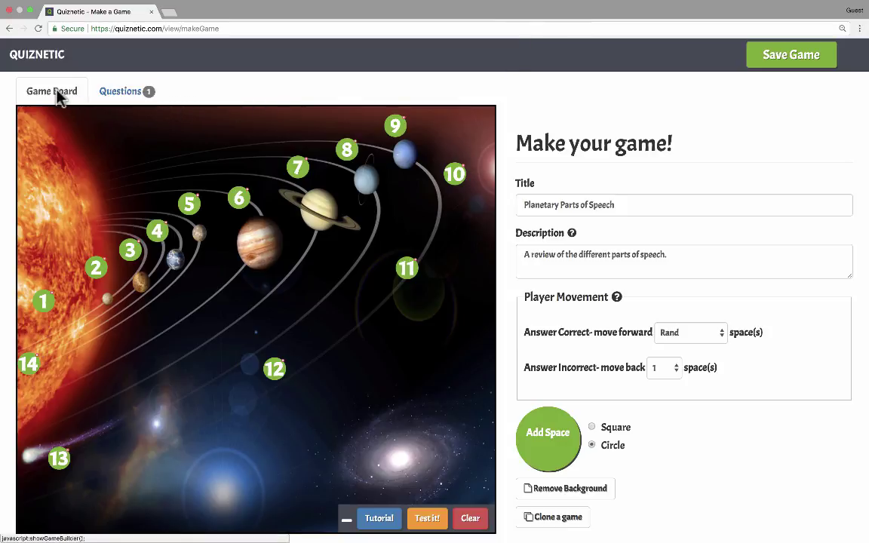
- Enter "What part of speech is the word "quickly"?" as the text of question 1
click(131, 100)
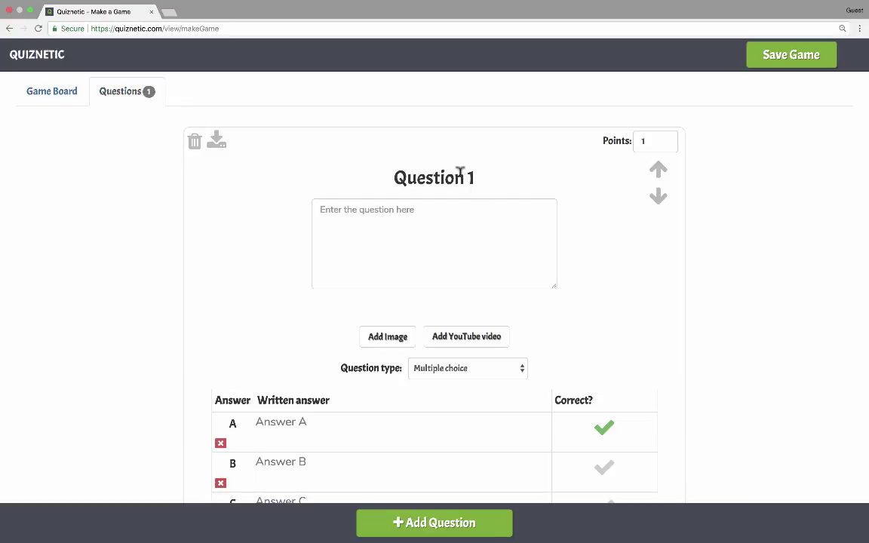
scroll(481, 218, down, 1)
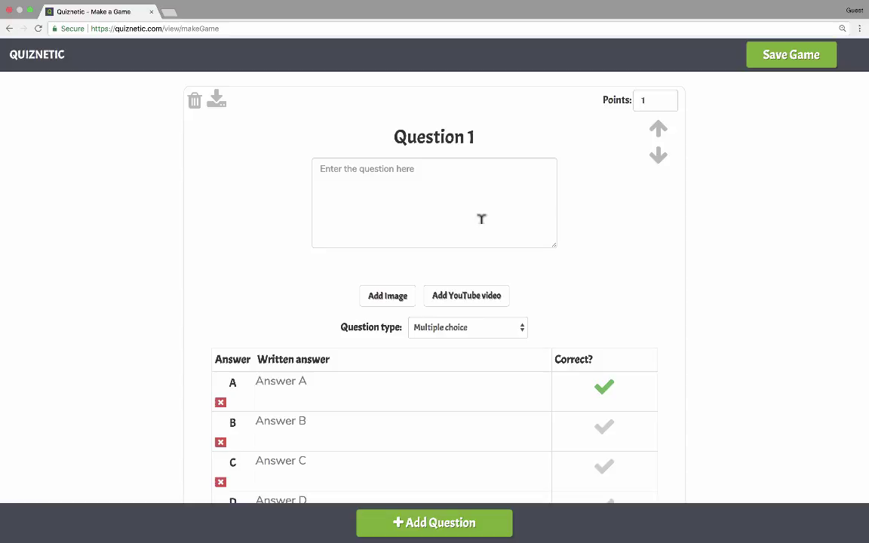
click(412, 165)
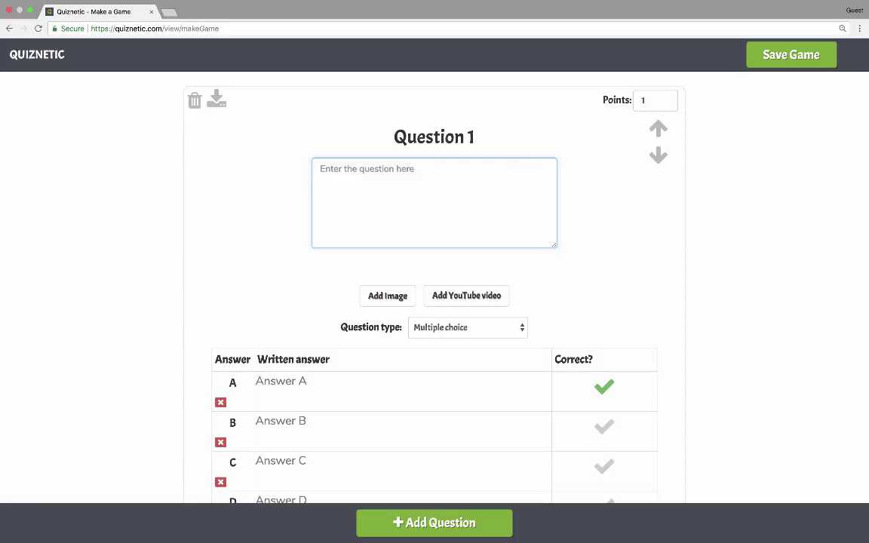
text(What part of speech is the word "quickly"?)
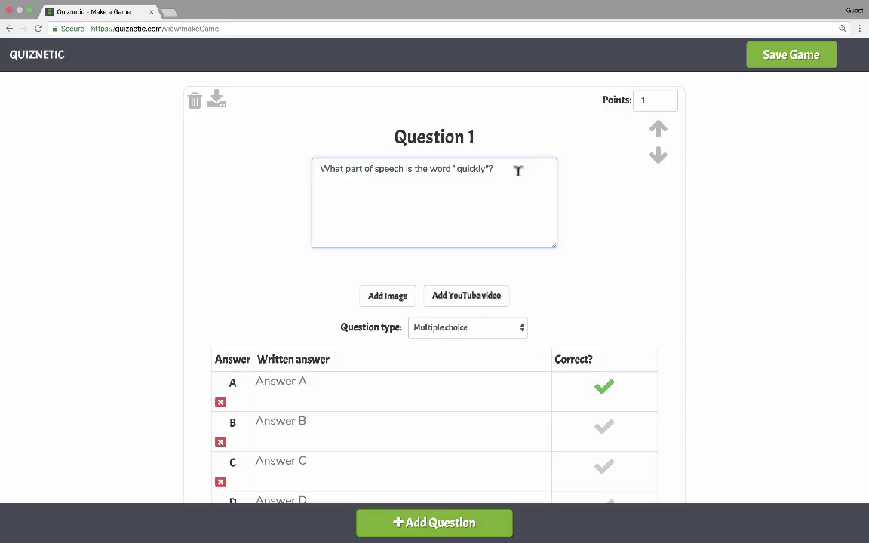
- Try adding the garter snake photo as an image to question 1, and remove it again
click(397, 301)
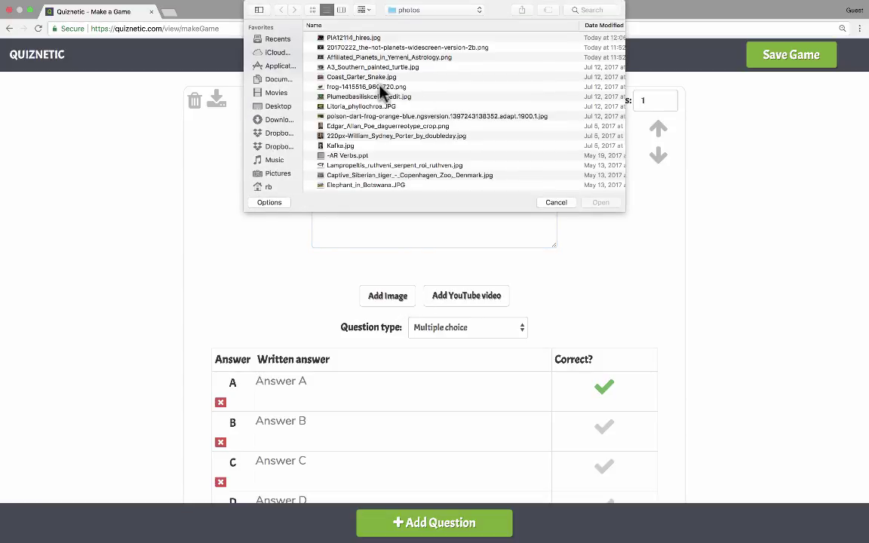
key(Escape)
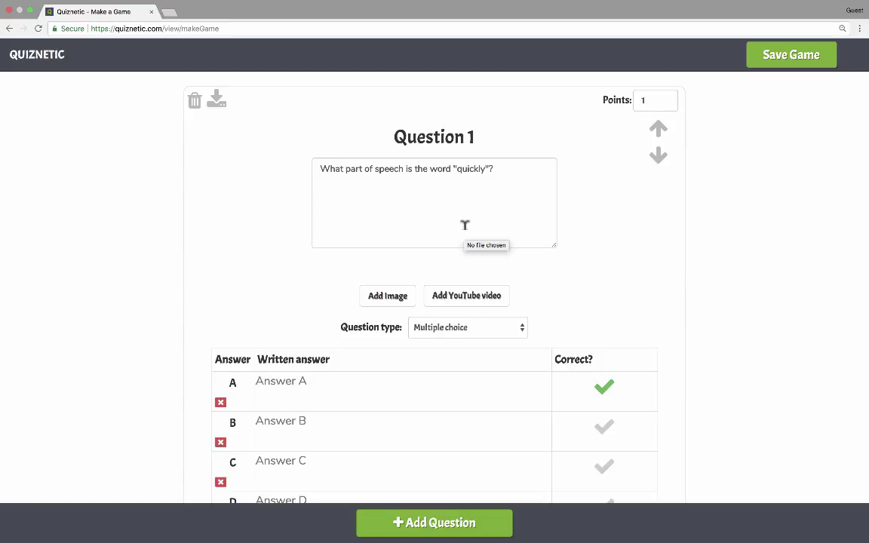
scroll(502, 264, down, 2)
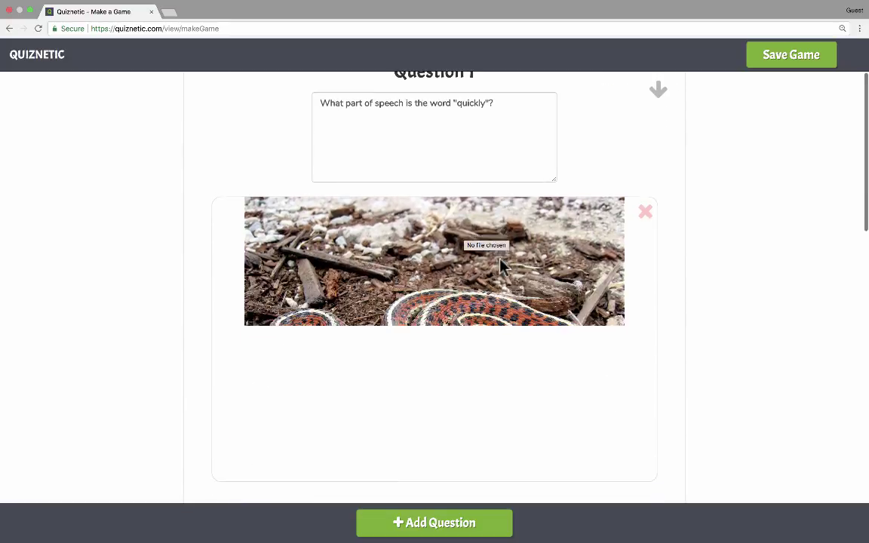
scroll(500, 265, down, 2)
scroll(528, 260, up, 4)
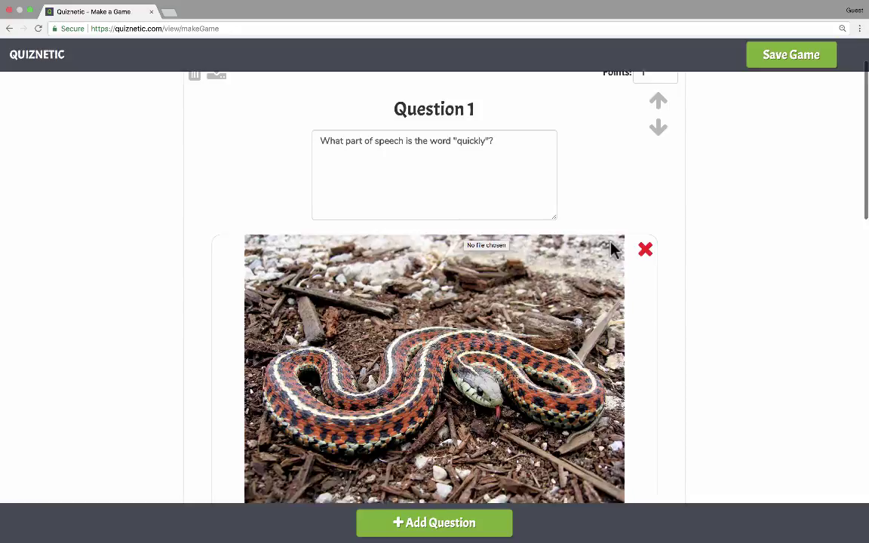
scroll(612, 249, up, 1)
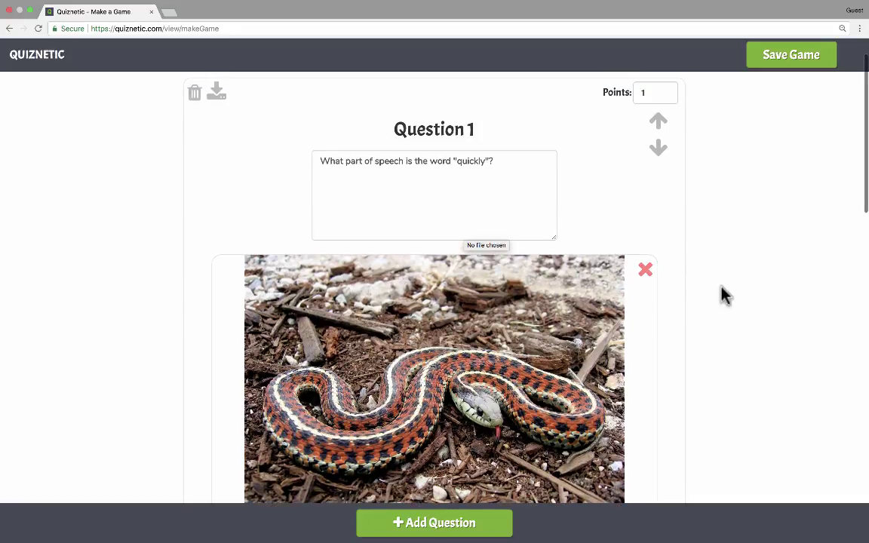
click(645, 271)
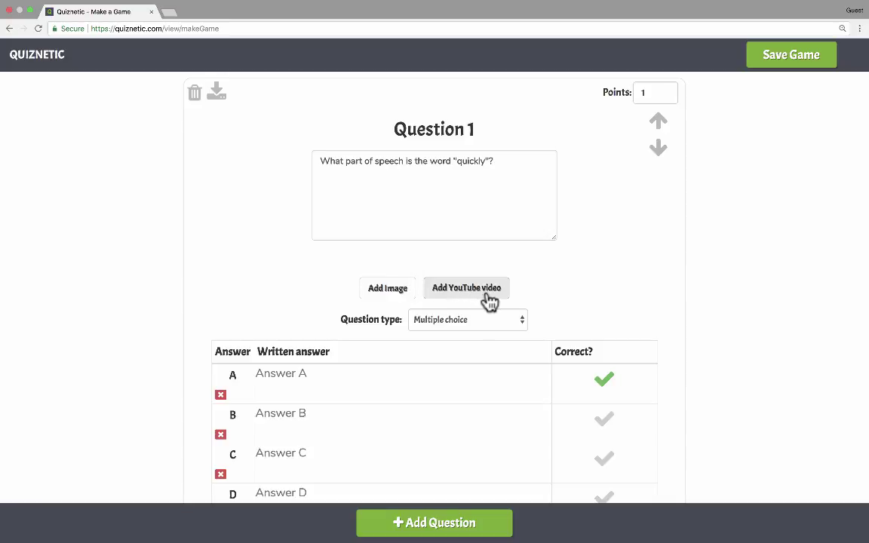
- Fill in question 1's multiple-choice answers A to D as adverb, adjective, noun and verb
click(507, 326)
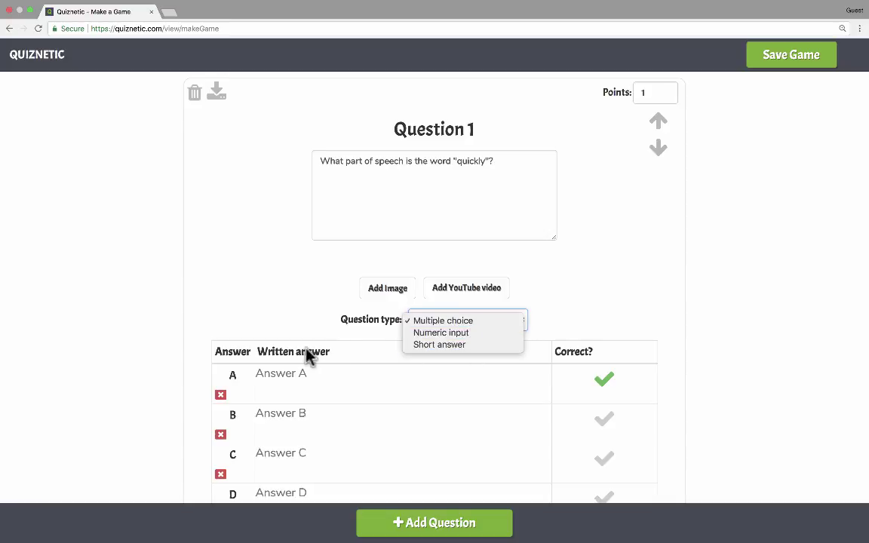
click(277, 374)
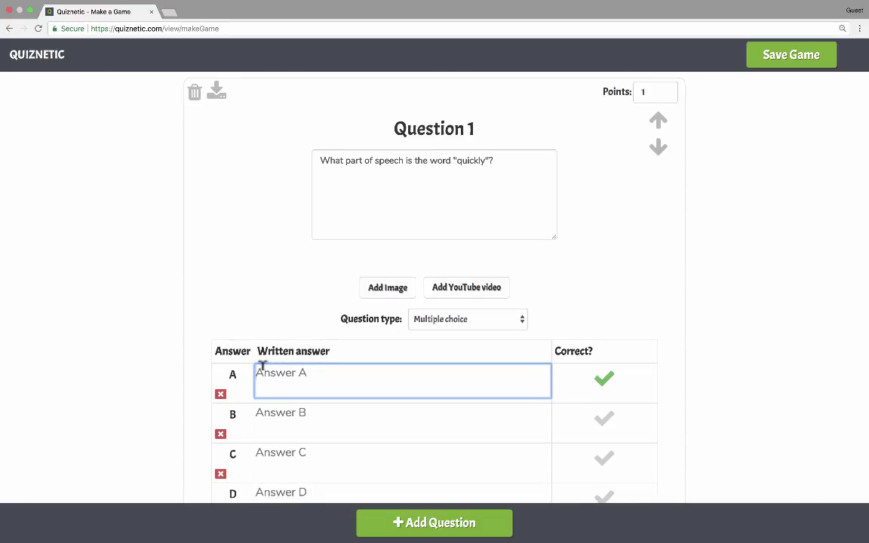
text(adverb)
key(Tab)
text(ad)
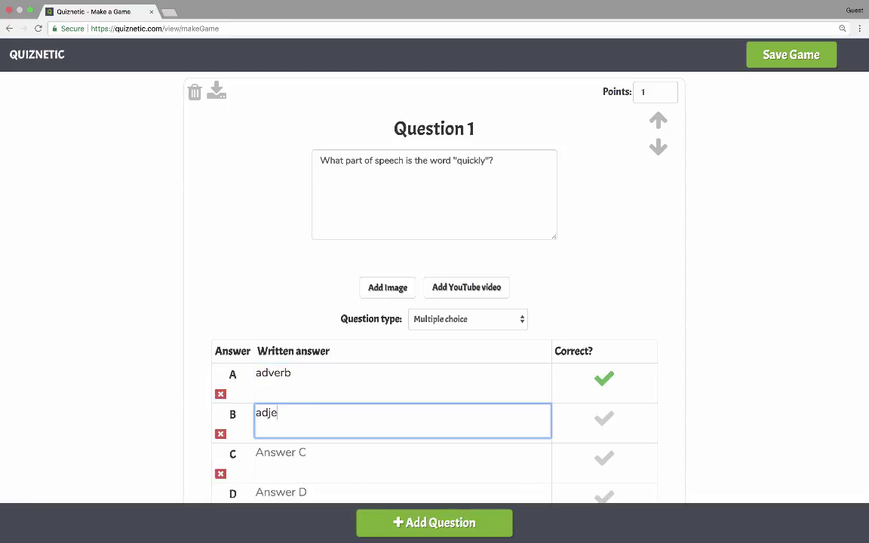
text(jective)
key(Tab)
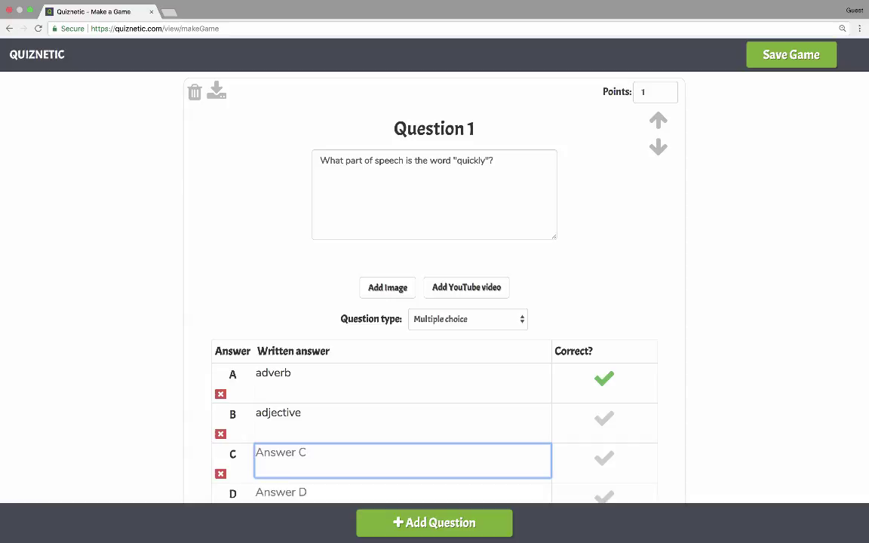
text(noun)
key(Tab)
text(verb)
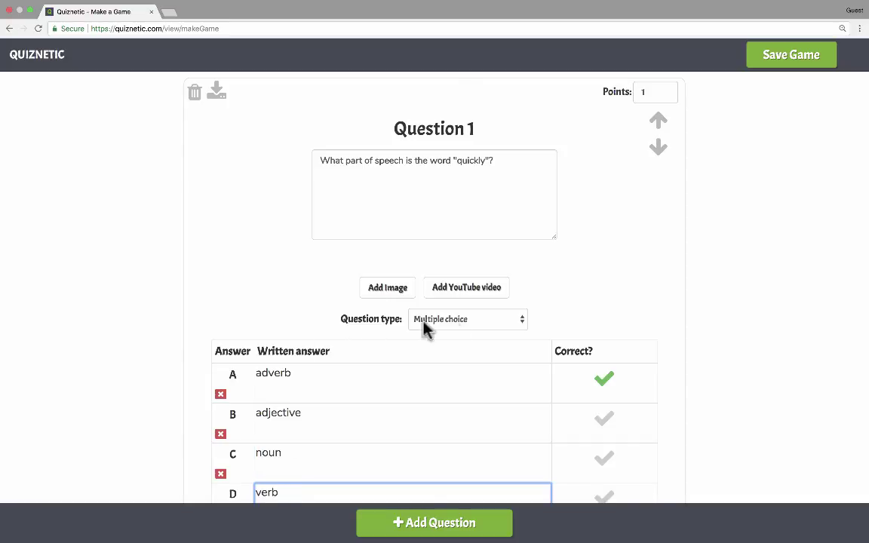
- Try marking adjective and noun as correct for question 1, and restore adverb as the only correct answer
scroll(422, 325, down, 2)
scroll(520, 320, up, 3)
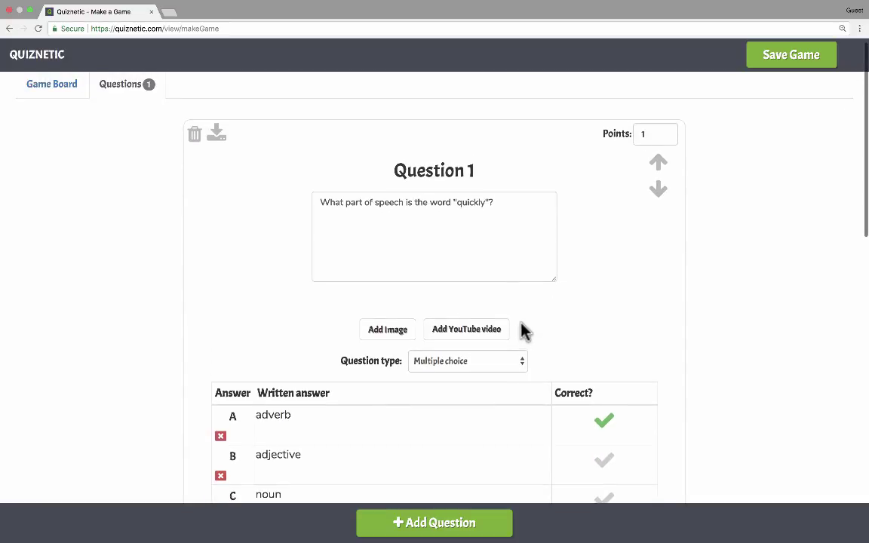
click(603, 424)
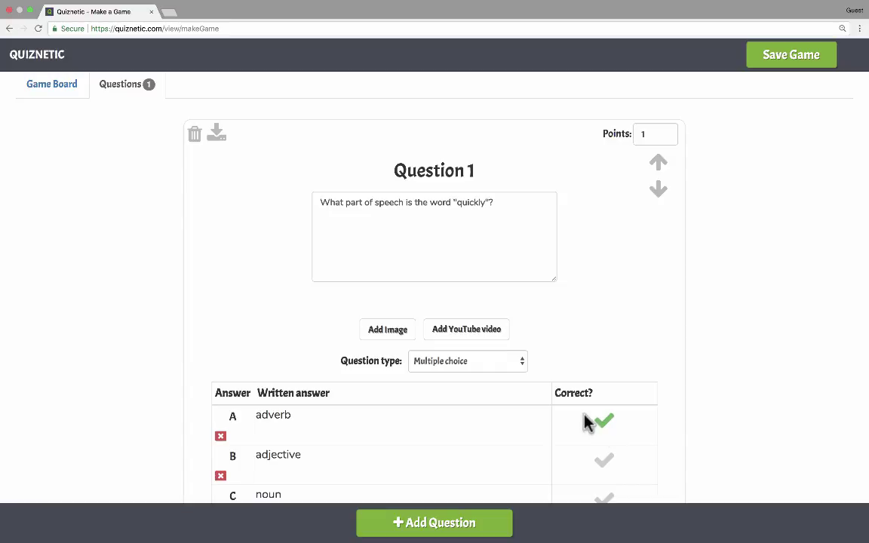
scroll(595, 422, down, 4)
click(606, 333)
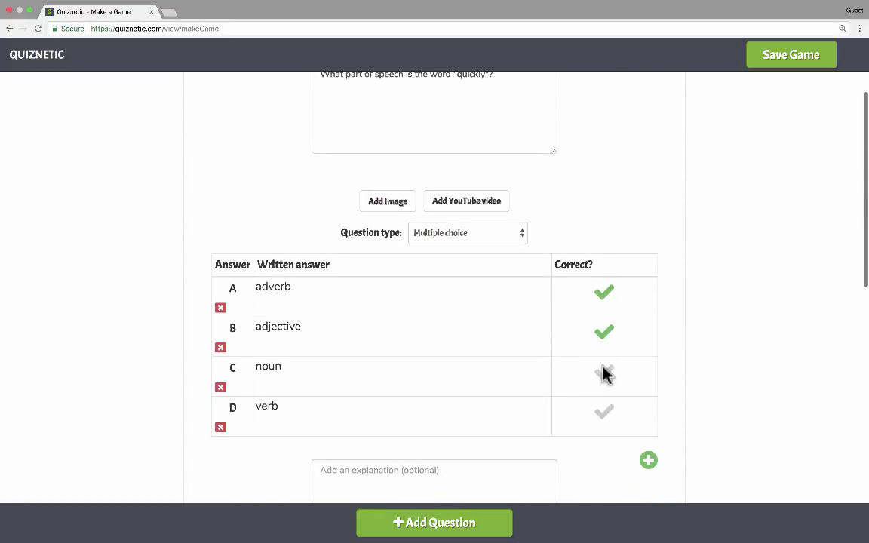
click(606, 376)
click(605, 296)
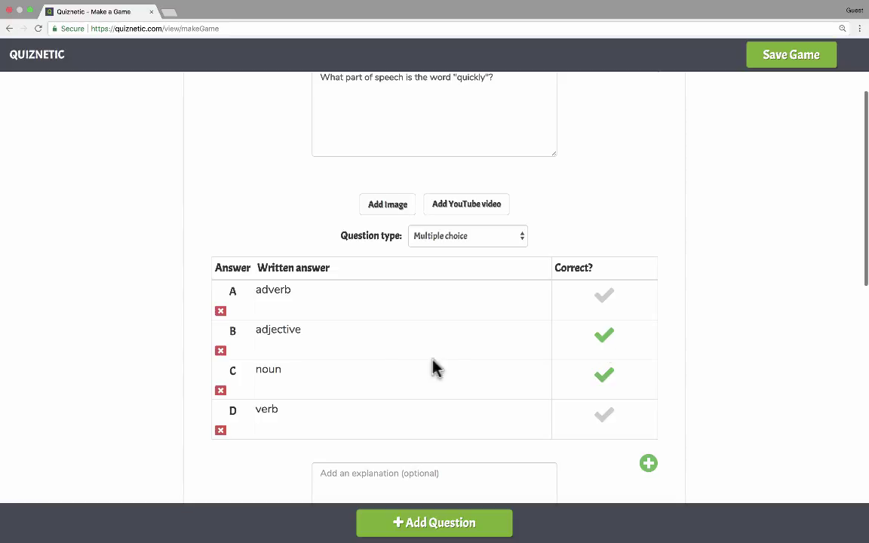
click(607, 296)
click(606, 339)
click(611, 371)
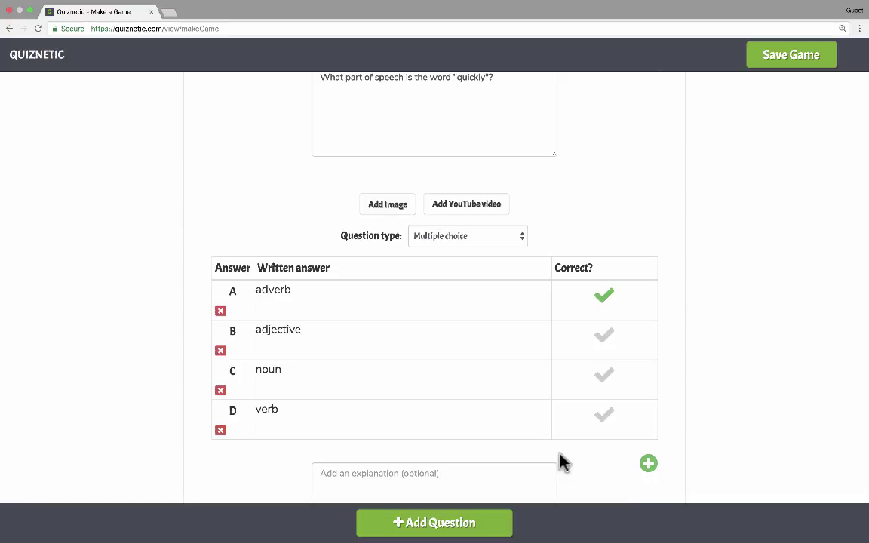
scroll(535, 422, down, 2)
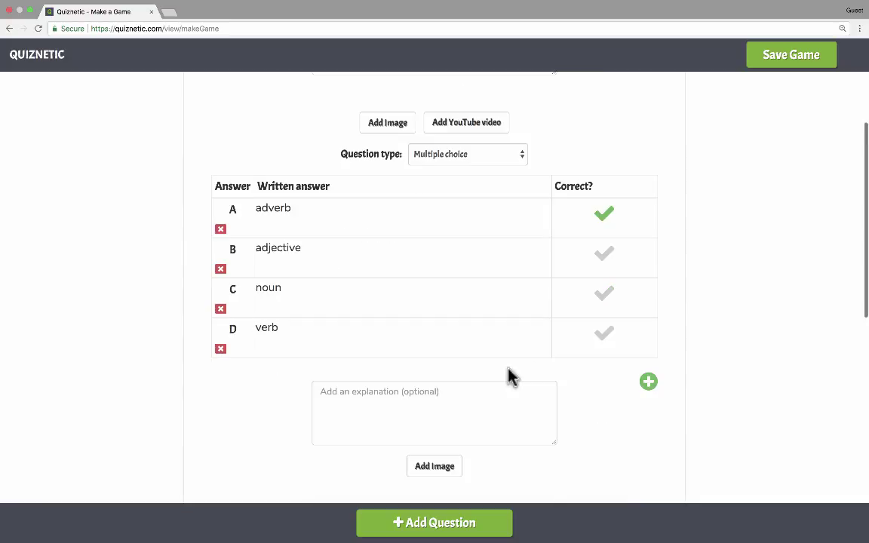
click(360, 391)
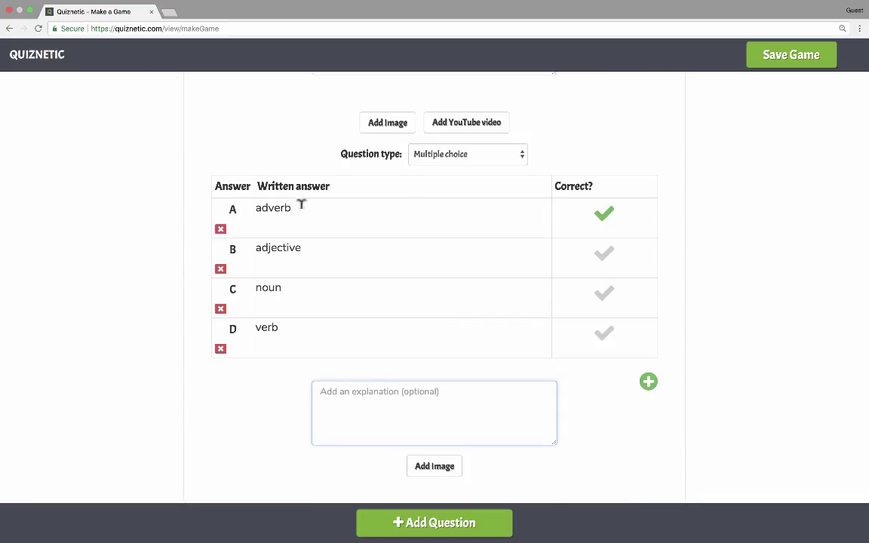
scroll(587, 463, down, 2)
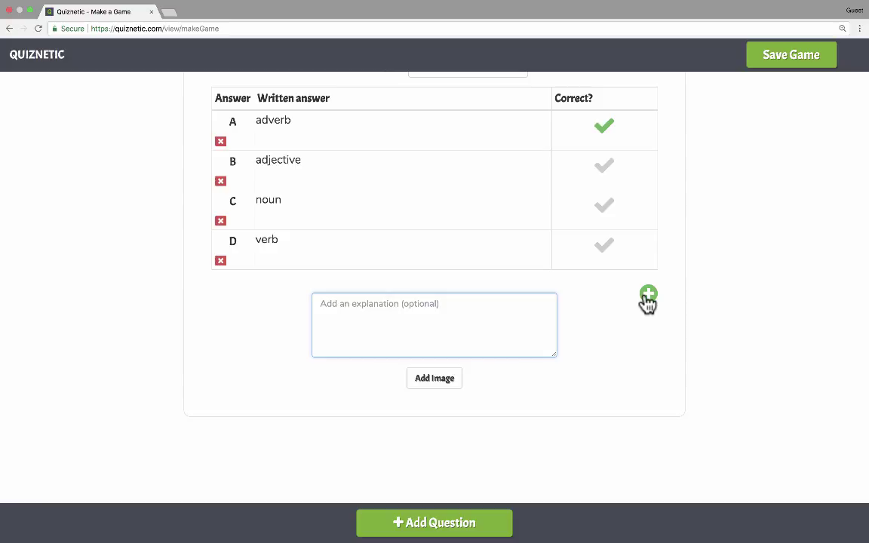
- Add a second question with the text "What part of speech is the word "cat"?"
click(453, 533)
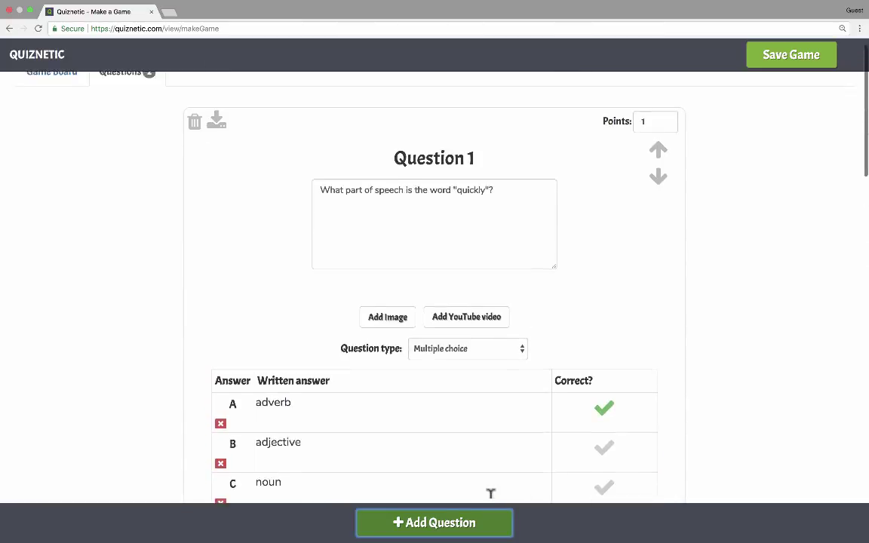
click(364, 251)
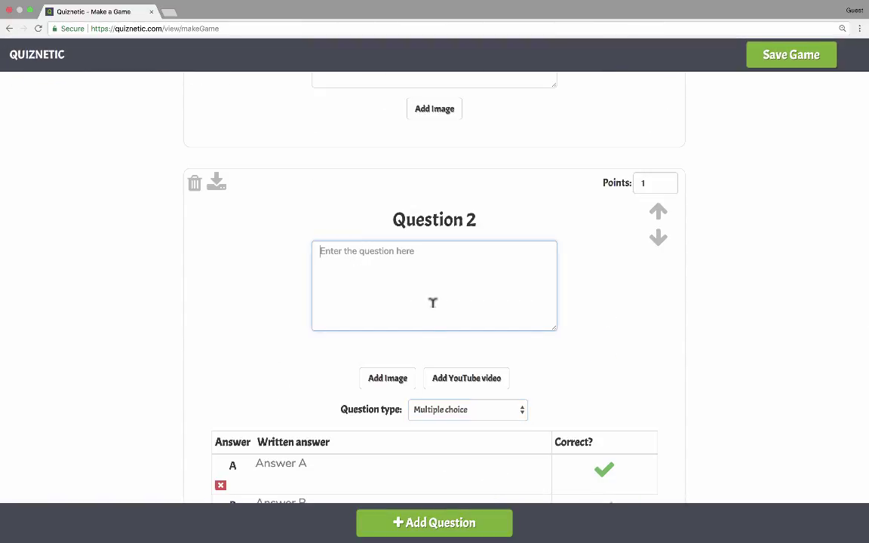
key(Tab)
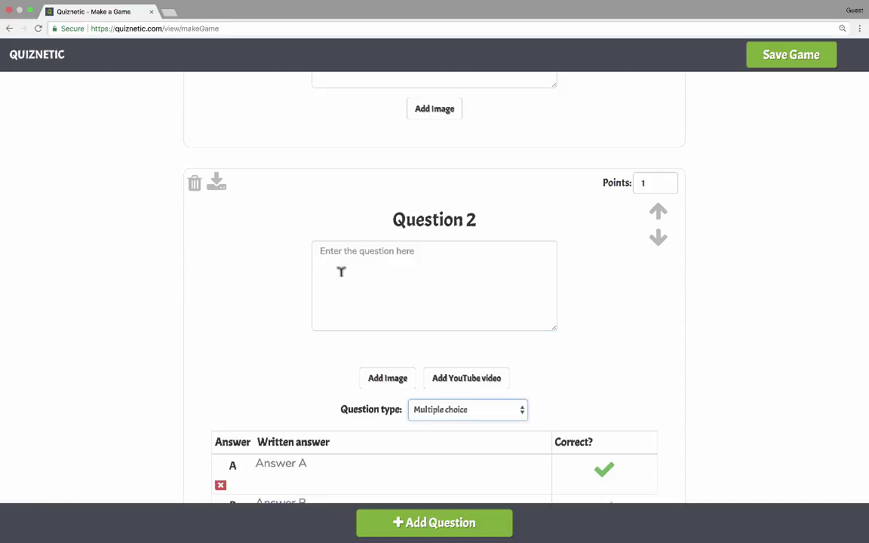
click(349, 250)
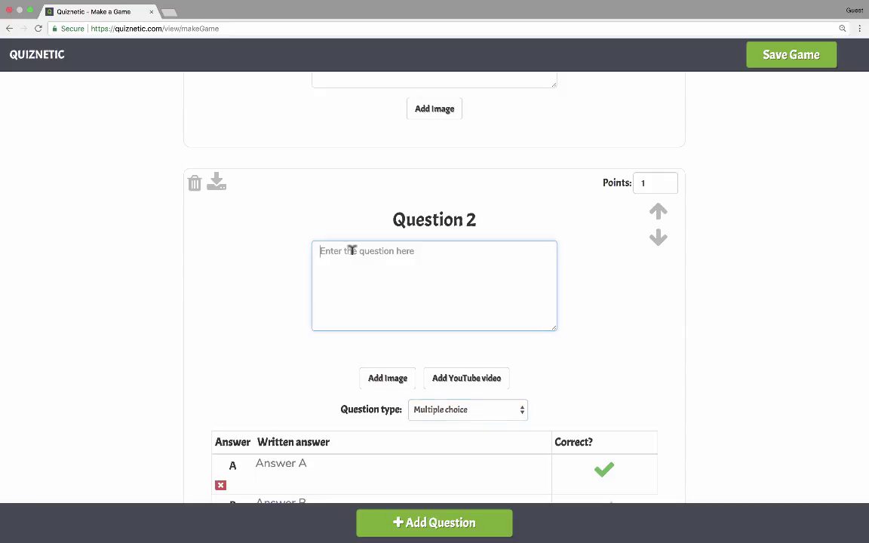
text(What part of speech is the word "cat"?)
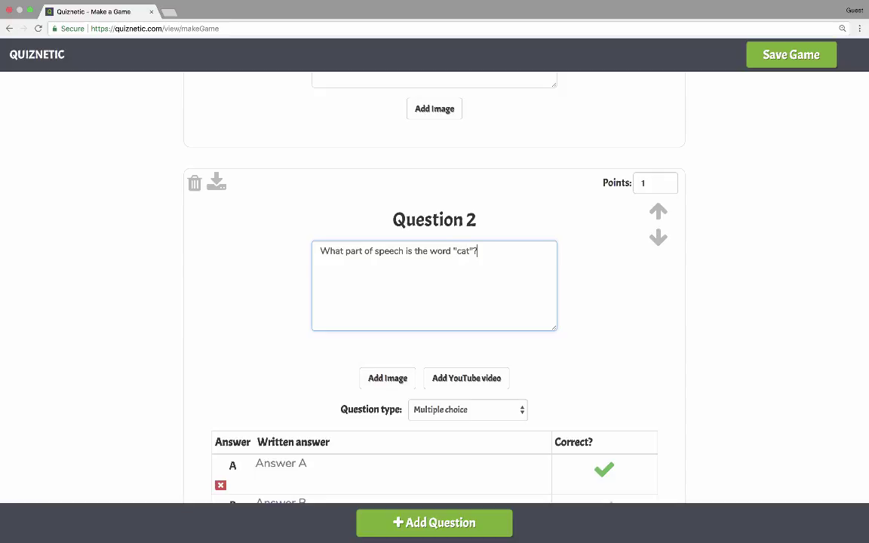
- Make question 2 a short-answer question with "noun" as the correct answer, and save the game
click(452, 411)
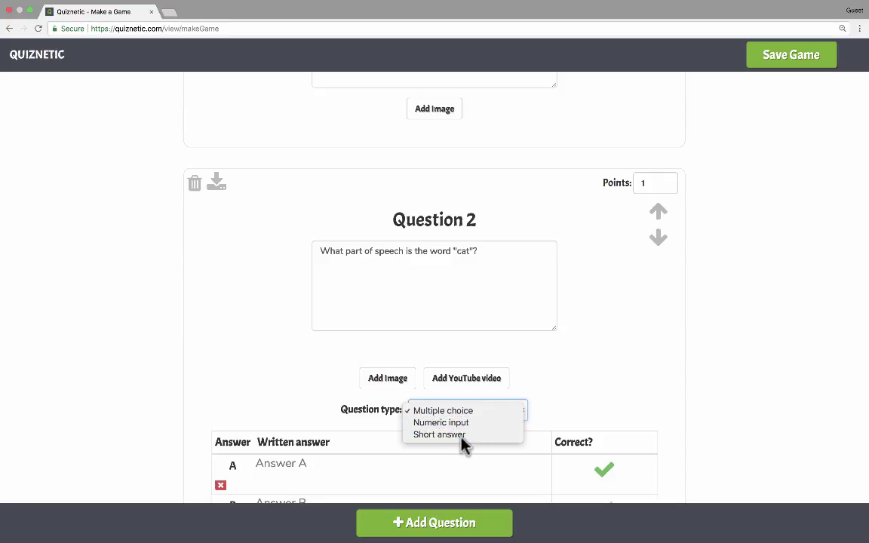
click(460, 435)
scroll(475, 443, down, 2)
click(427, 411)
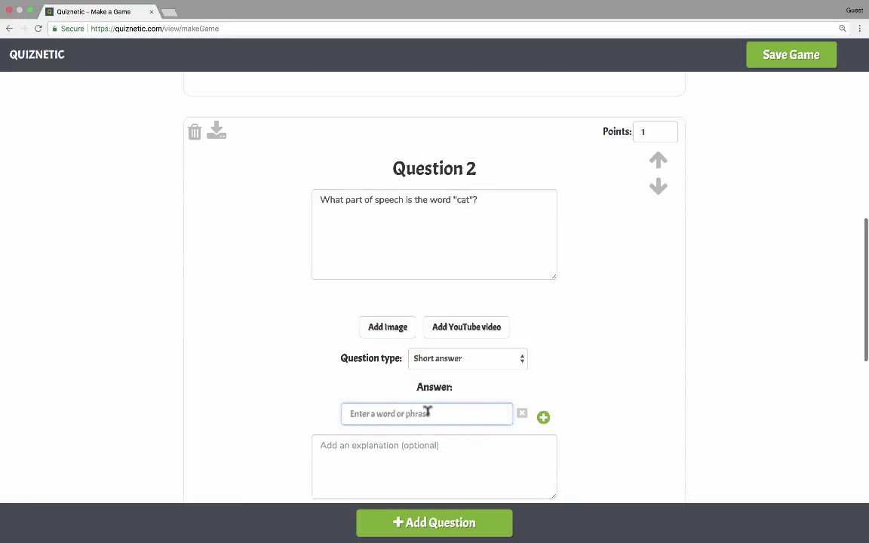
text(noun)
key(Return)
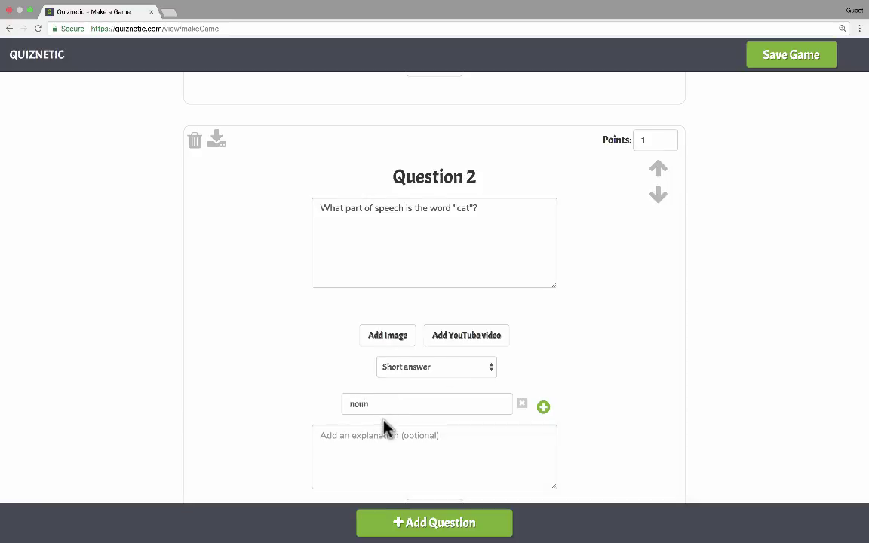
scroll(384, 424, down, 3)
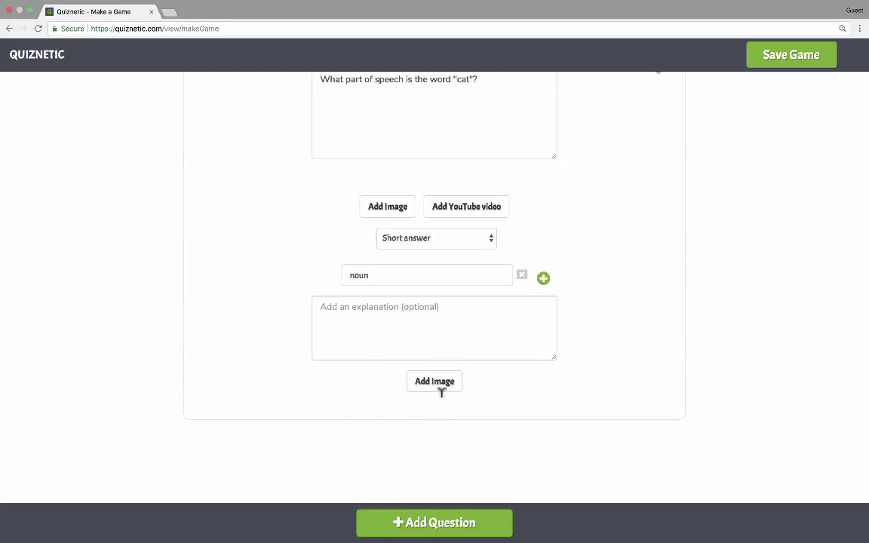
click(801, 68)
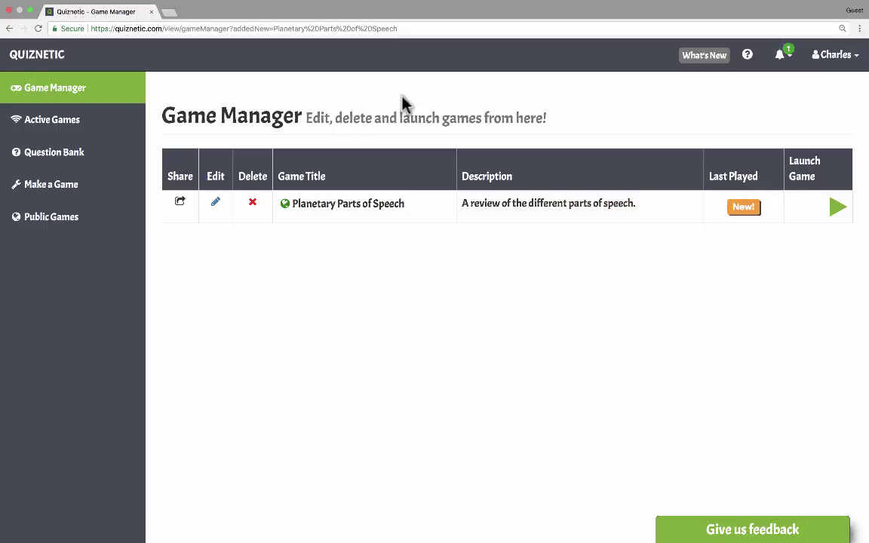
- View the shareable link of the Planetary Parts of Speech game in the Game Manager and close it
click(19, 58)
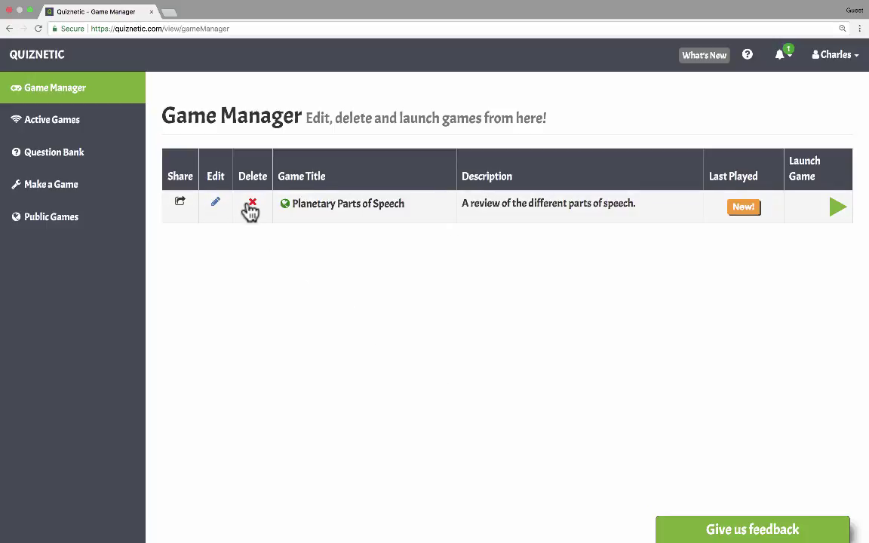
click(180, 201)
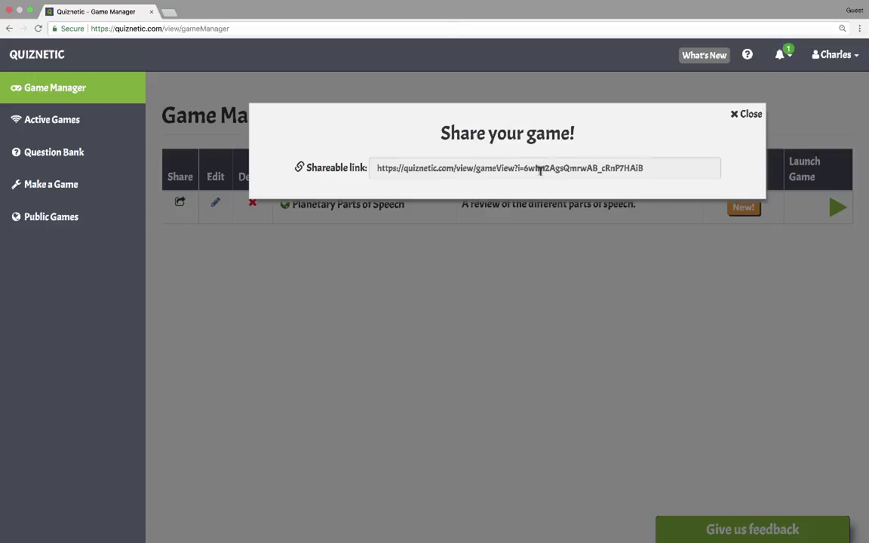
click(746, 114)
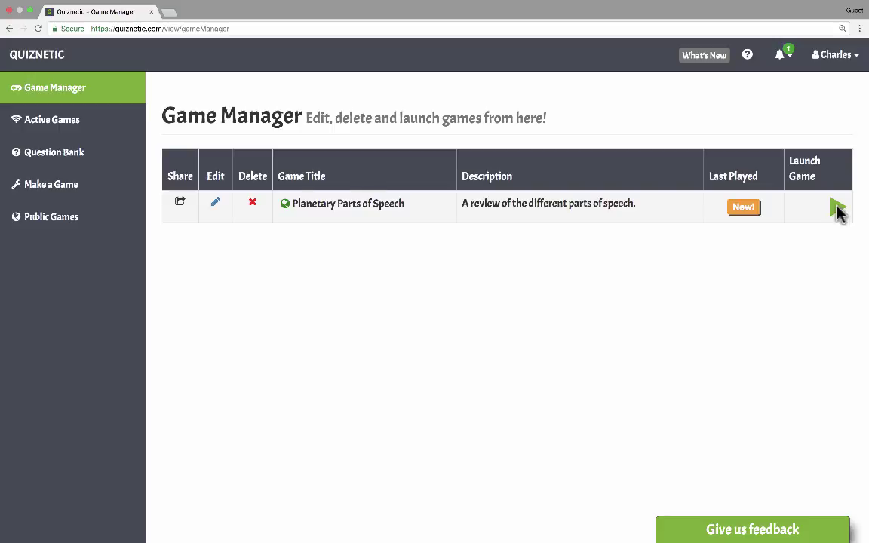
- Launch the Planetary Parts of Speech game with questions randomised for each player and answer streaks enabled
click(839, 212)
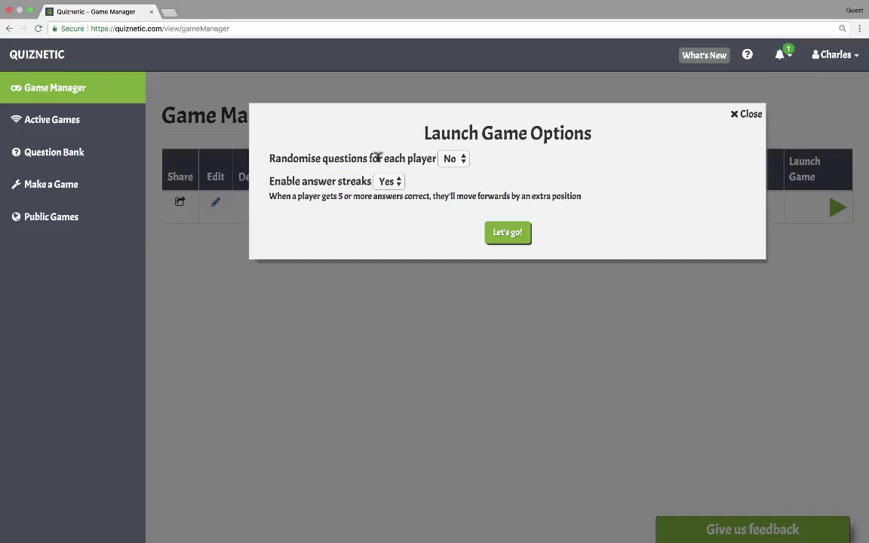
click(452, 159)
click(456, 176)
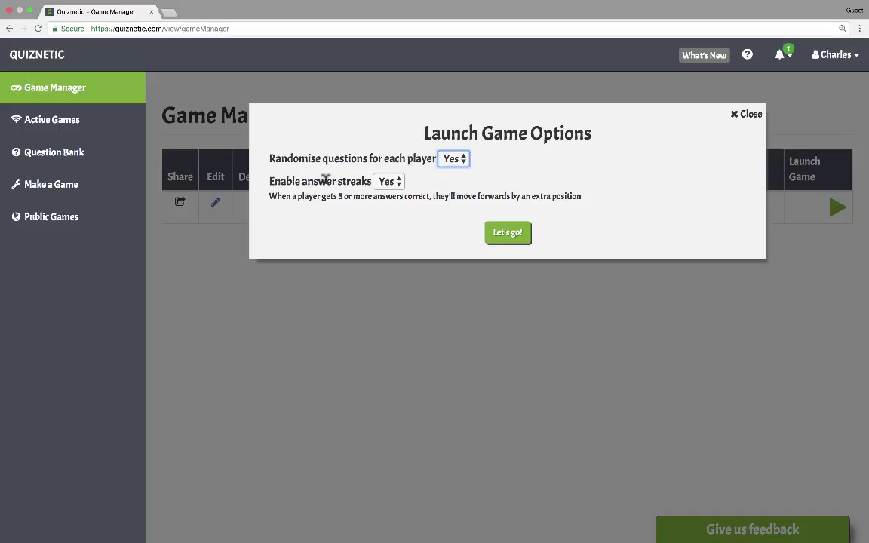
click(508, 234)
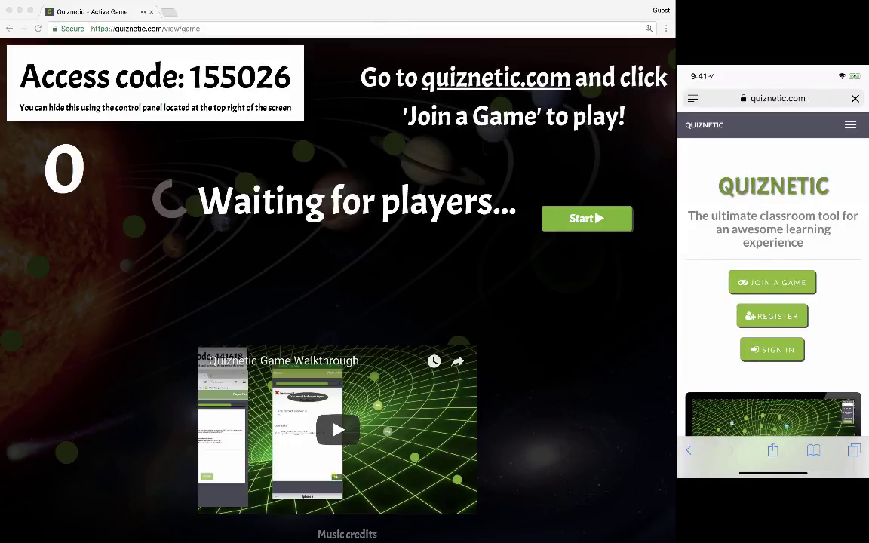
- Join the game on the phone by entering a player nickname and the displayed access code
mouse_move(781, 140)
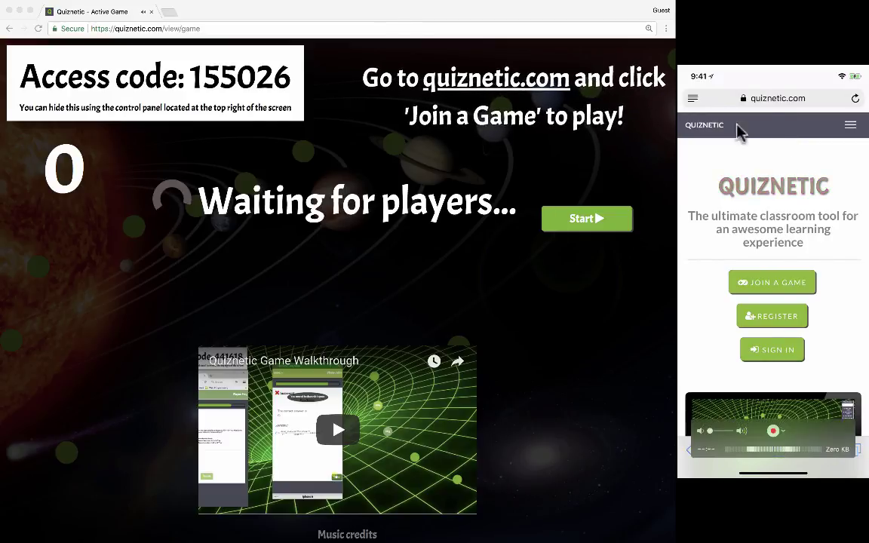
mouse_move(776, 119)
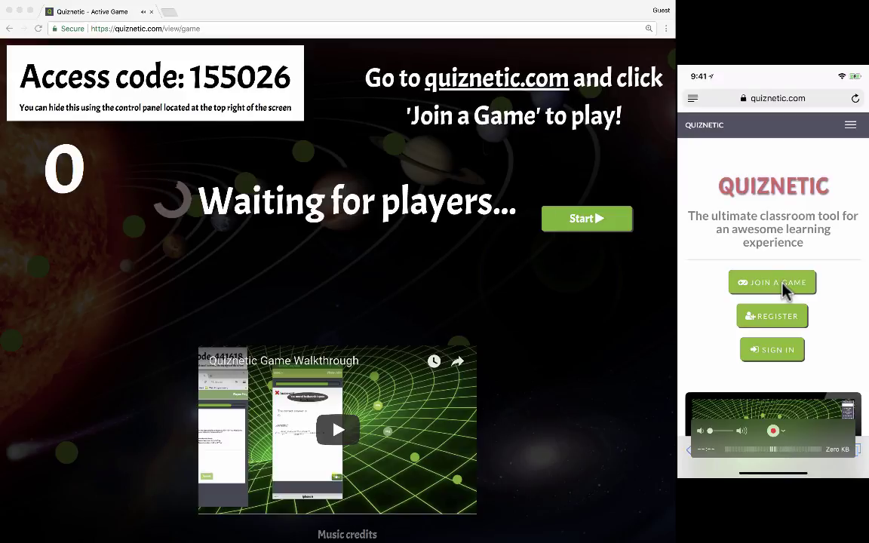
click(743, 289)
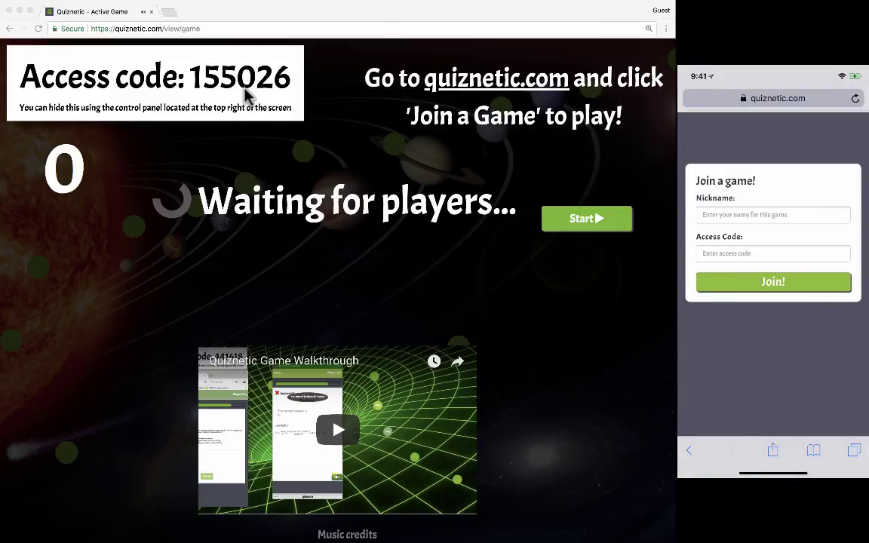
click(750, 215)
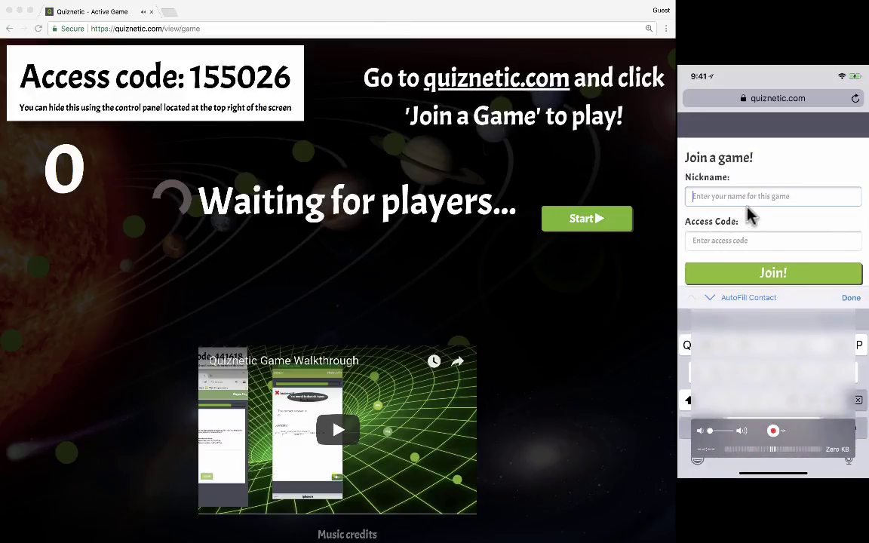
text(Sam)
text(155026)
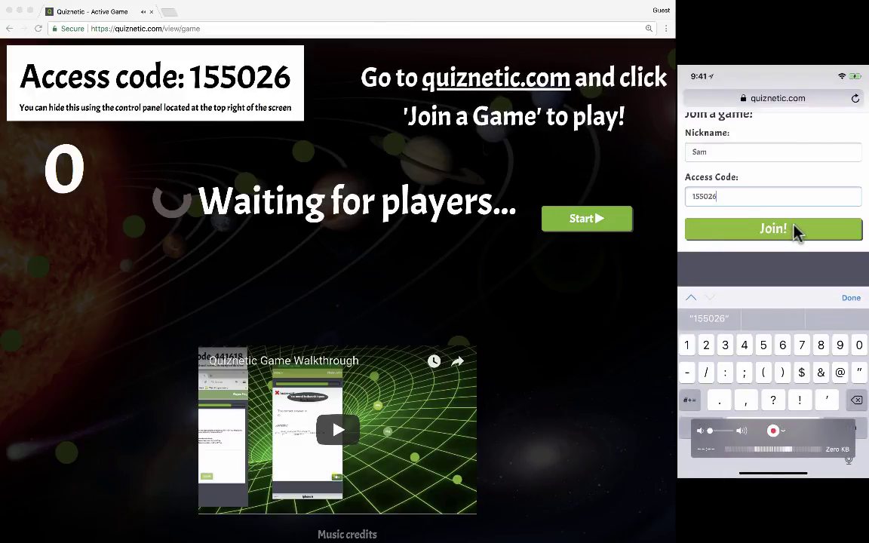
click(794, 234)
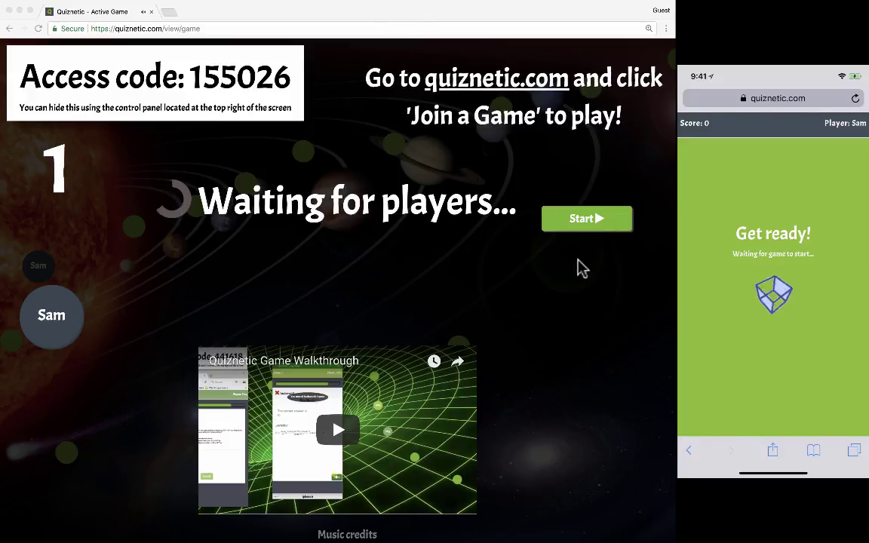
- Start the game for the joined player from the host's waiting screen
click(581, 219)
click(583, 220)
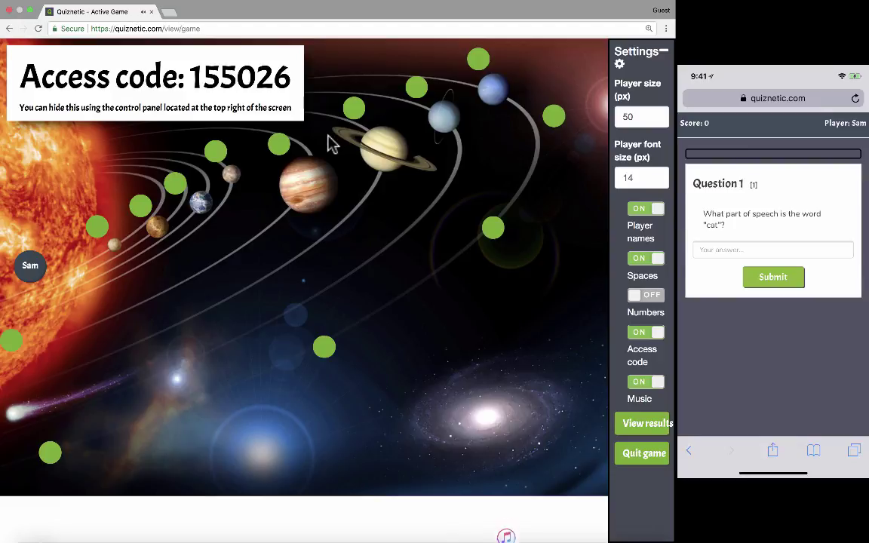
key(XF86AudioRaiseVolume)
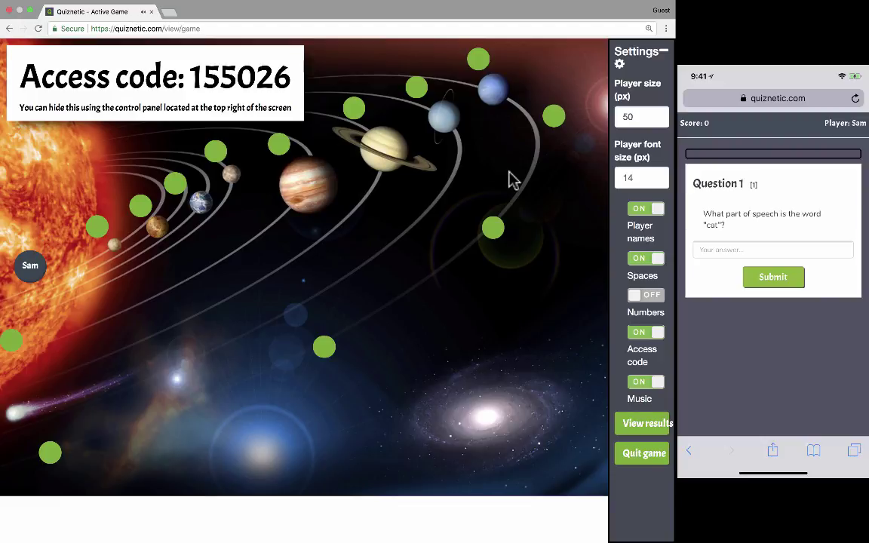
- Answer the "cat" question with "Noun" on the phone and continue through the remaining question to finish the game
click(764, 245)
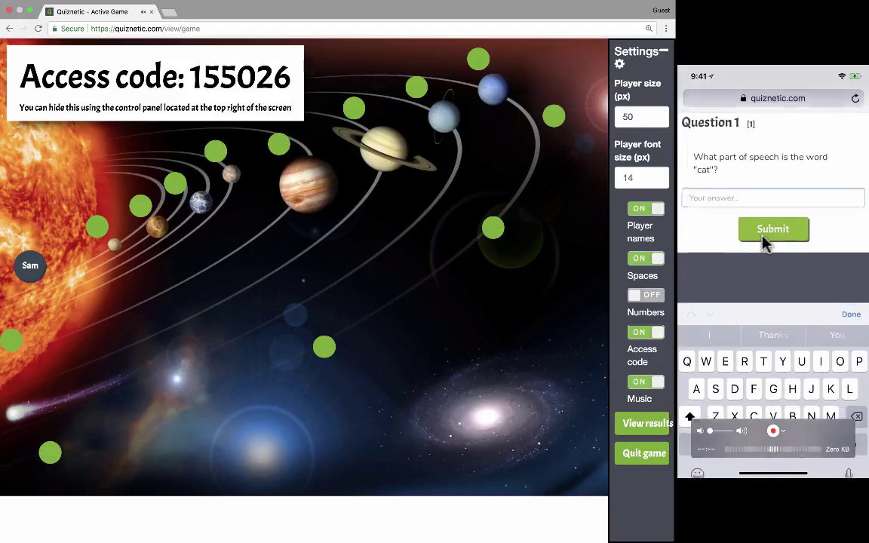
text(N)
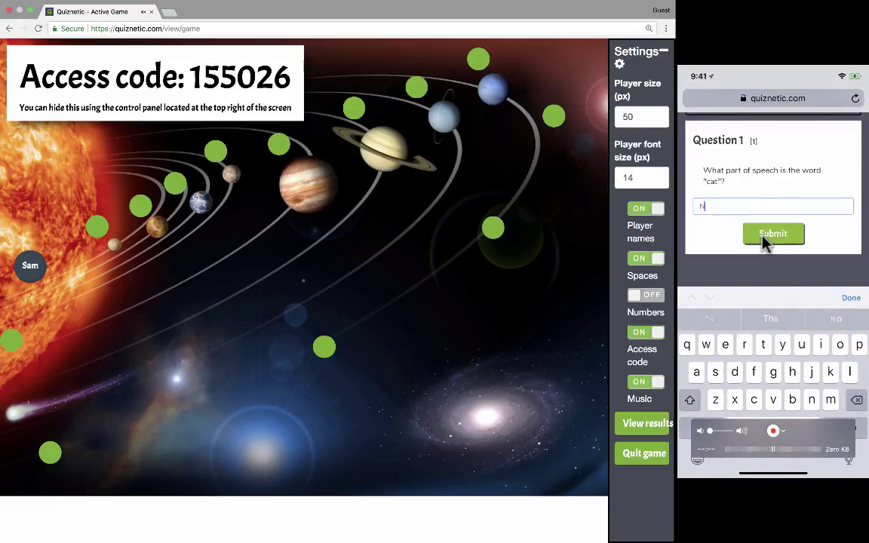
text(oun)
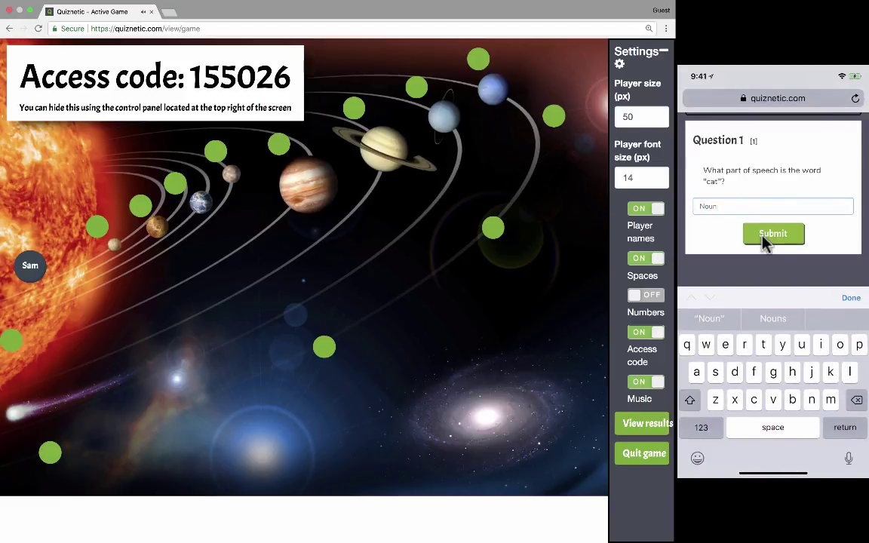
click(764, 239)
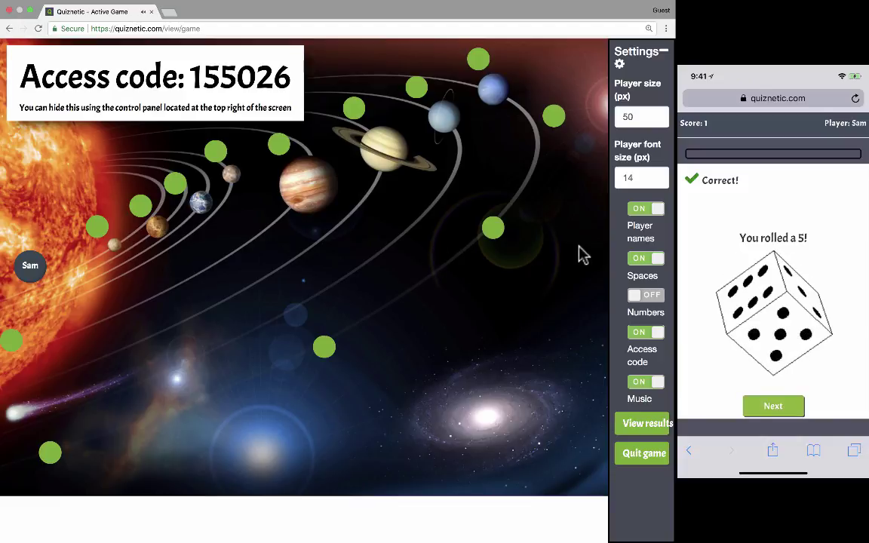
click(770, 403)
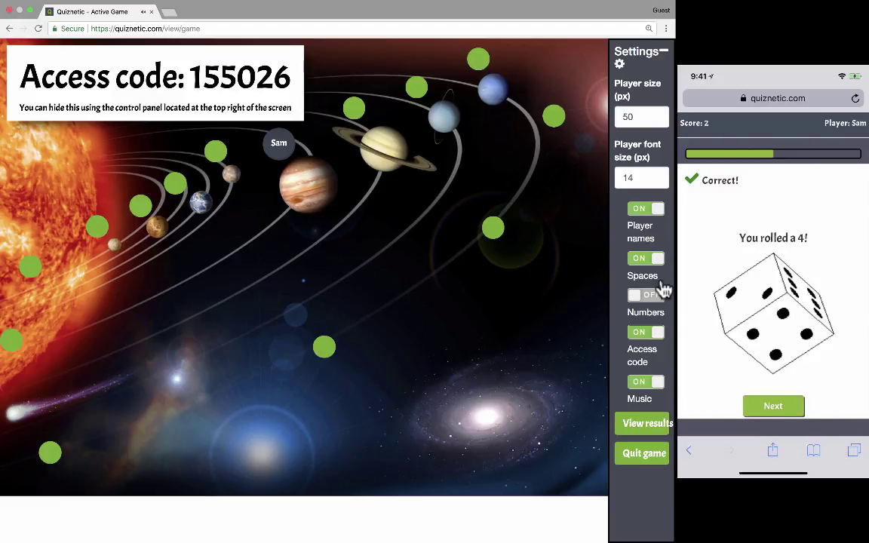
click(818, 288)
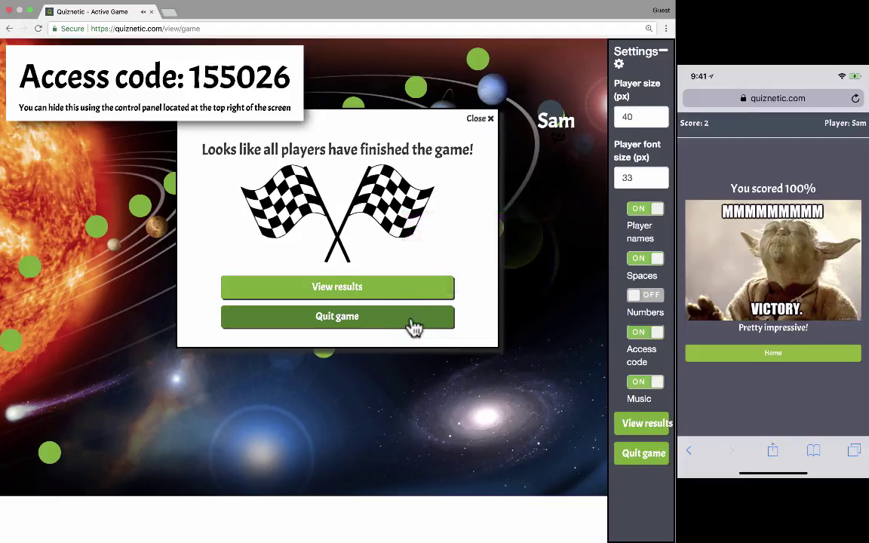
- Export the finished game's results to a spreadsheet and open Game results.xlsx
click(345, 294)
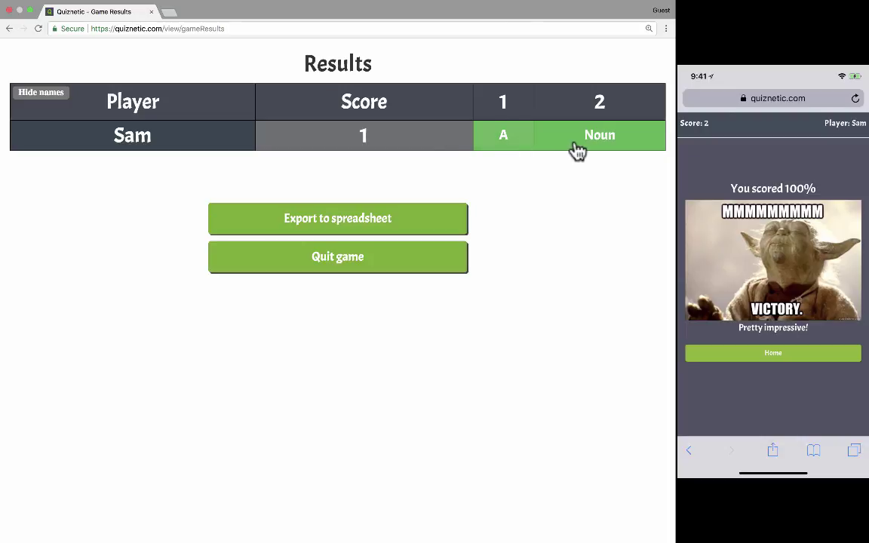
click(332, 226)
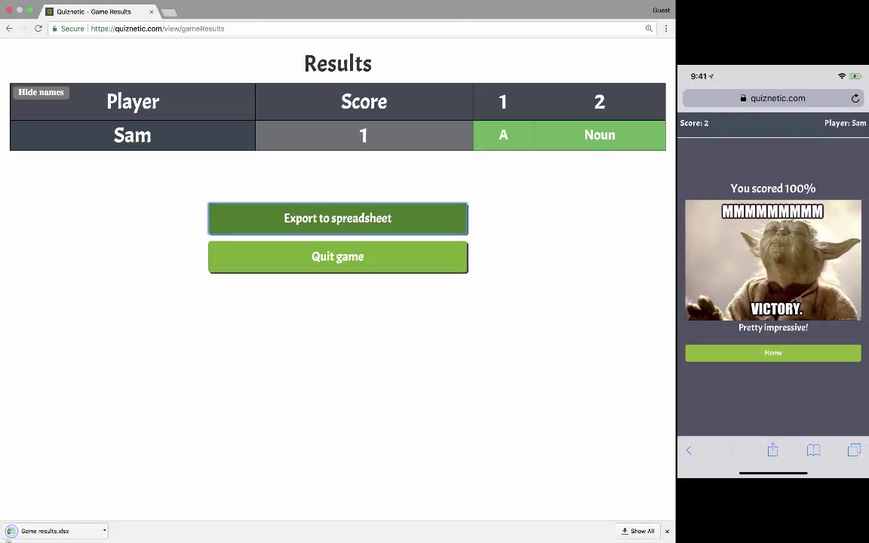
click(27, 531)
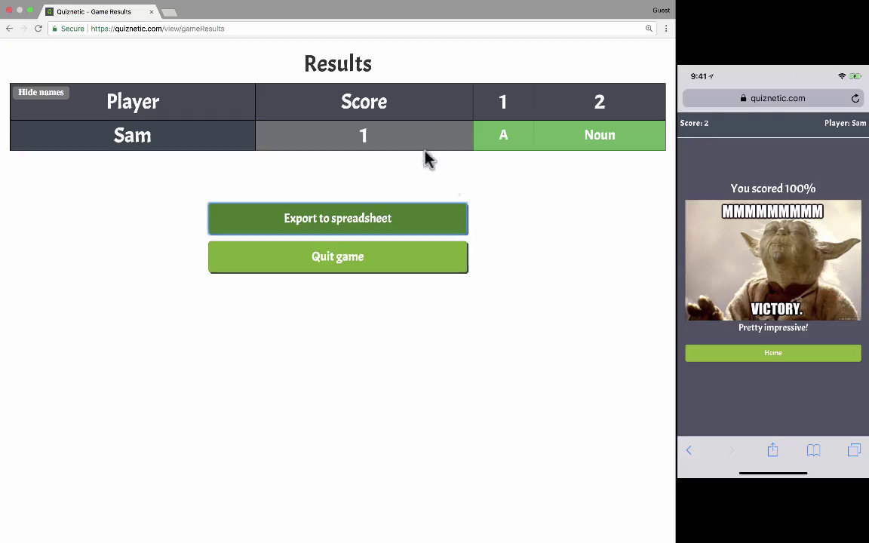
- Quit the game and review the Planetary Parts of Speech results in the game history
click(462, 272)
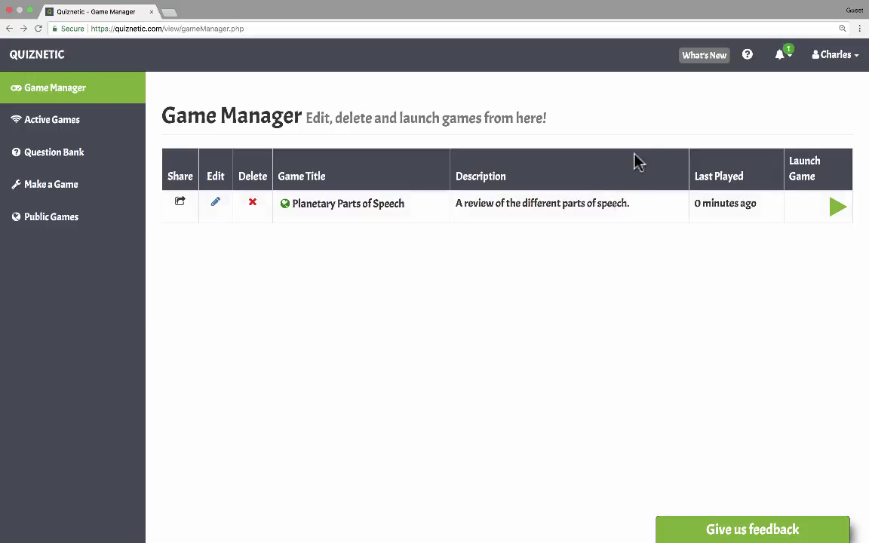
click(852, 62)
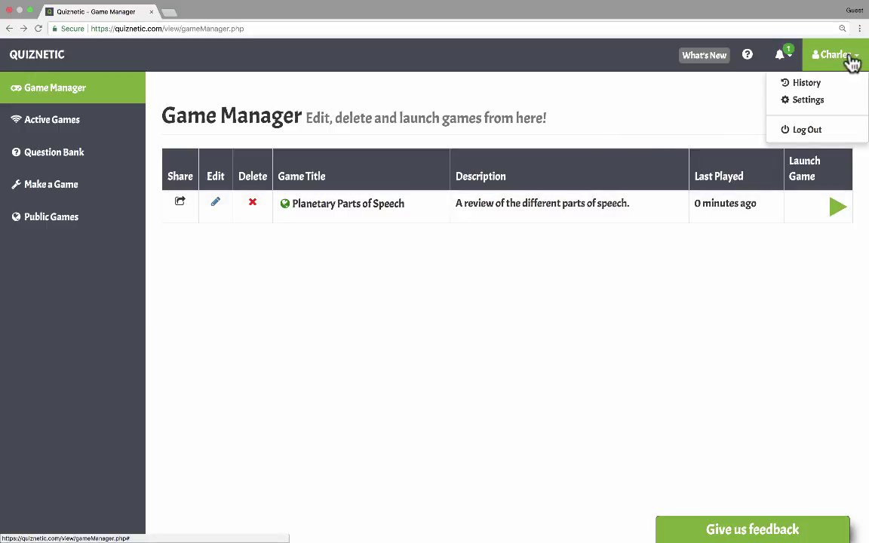
click(820, 86)
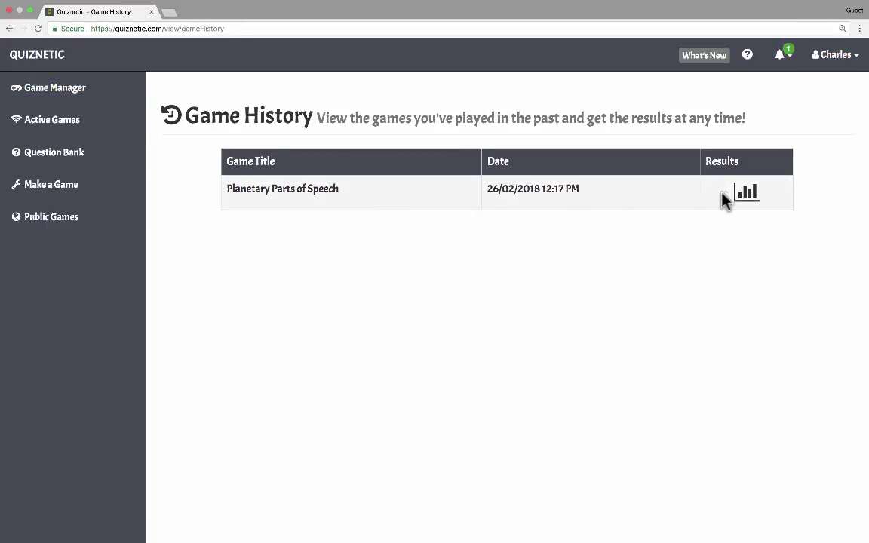
click(744, 194)
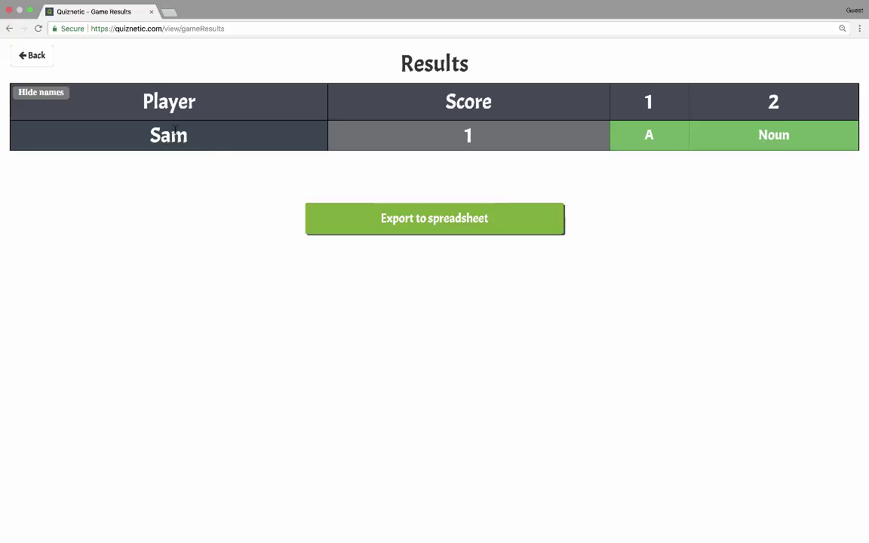
click(31, 58)
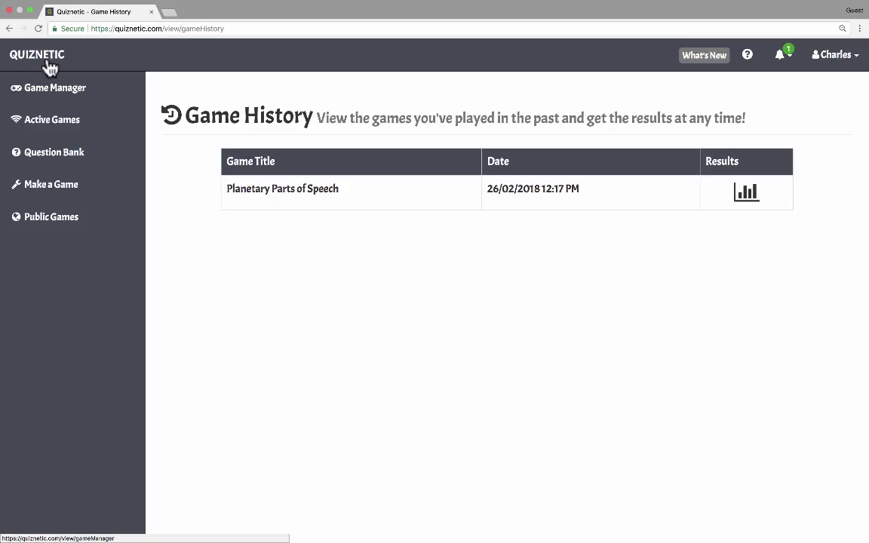
- Look at the Question Bank and its help page explaining how to import questions from public games
click(847, 65)
click(187, 85)
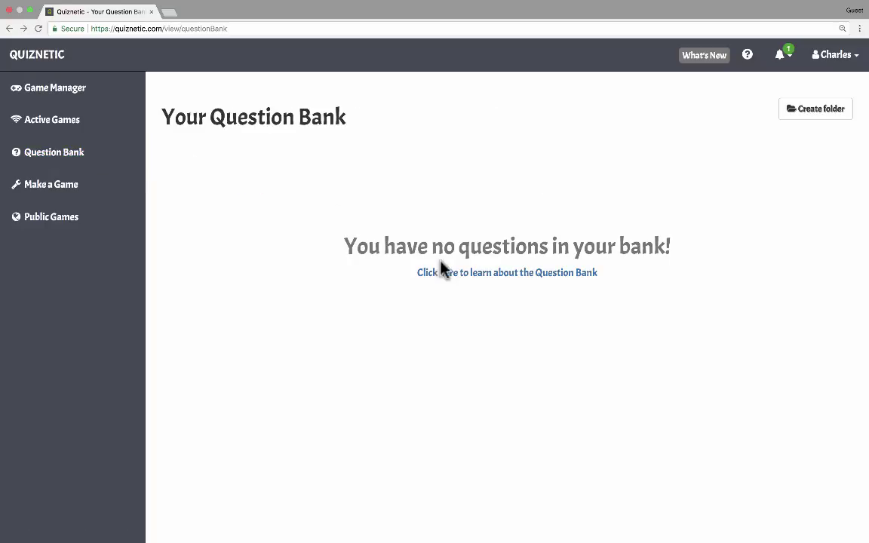
click(457, 273)
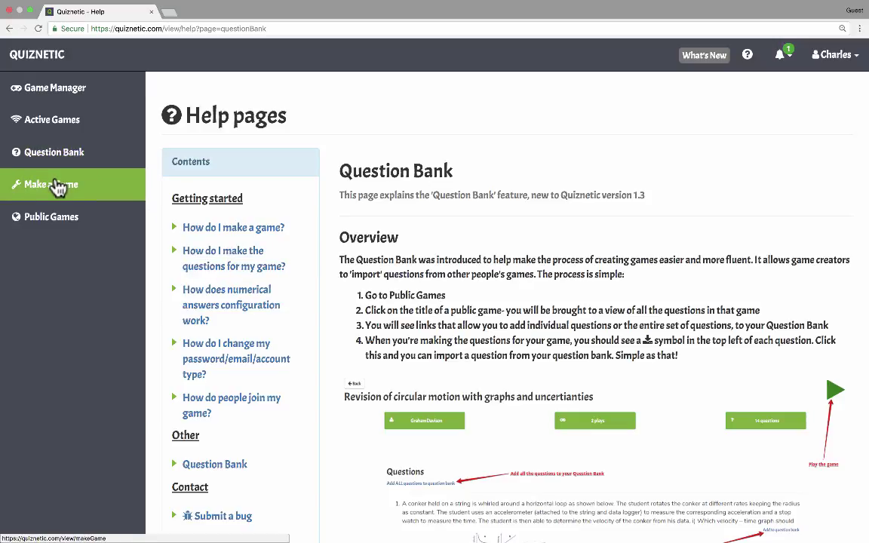
- Open the public games listing and search it for games with the keyword "spanish"
scroll(58, 188, down, 1)
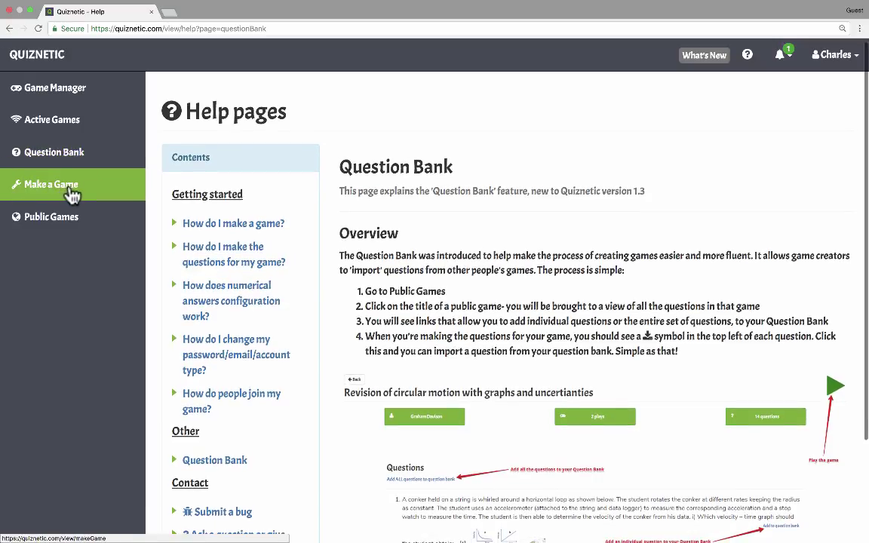
click(53, 228)
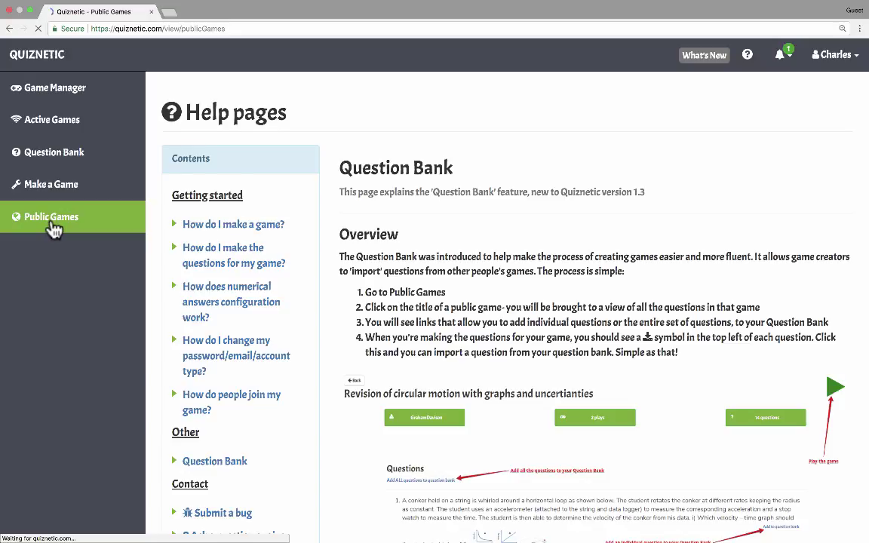
scroll(340, 241, down, 9)
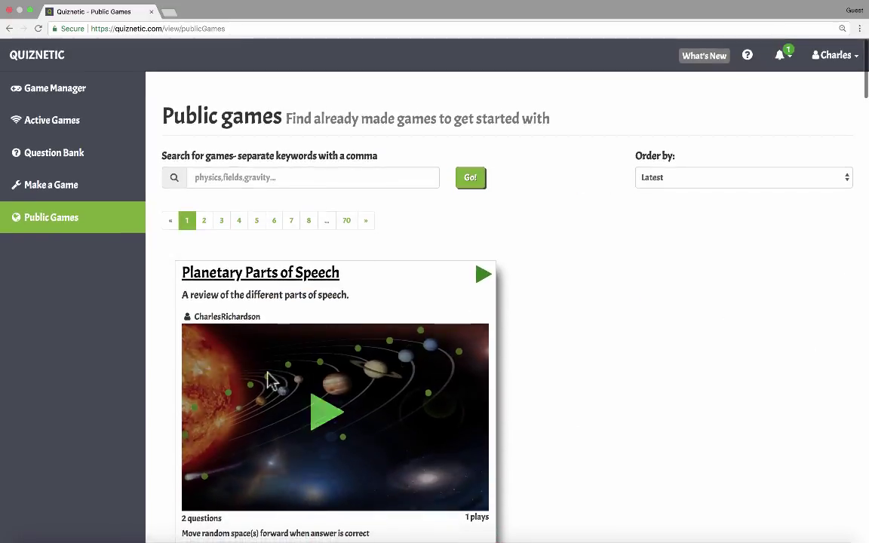
scroll(282, 178, down, 1)
click(256, 161)
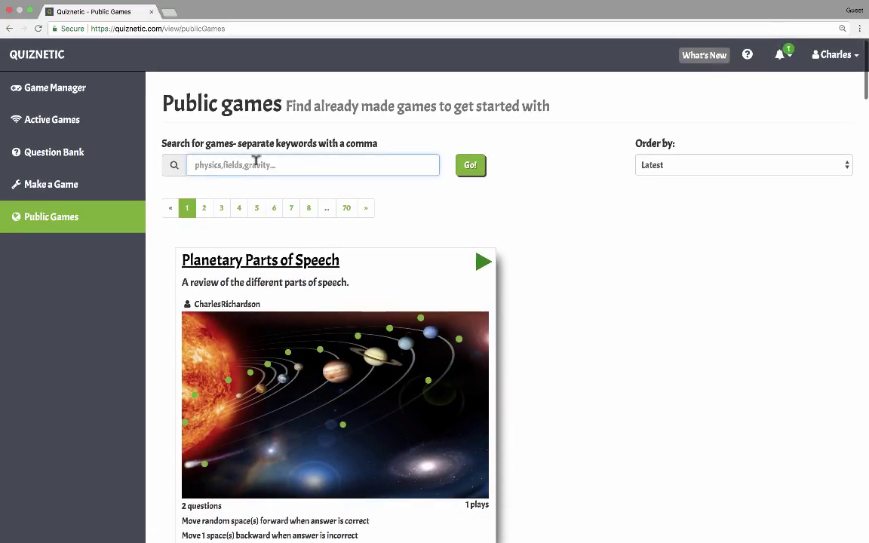
scroll(281, 174, up, 1)
text(spanish)
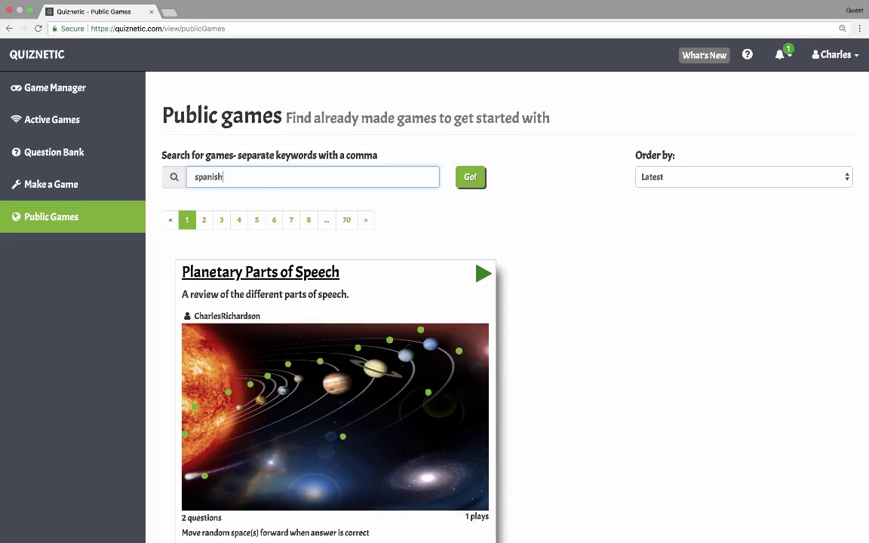
key(Return)
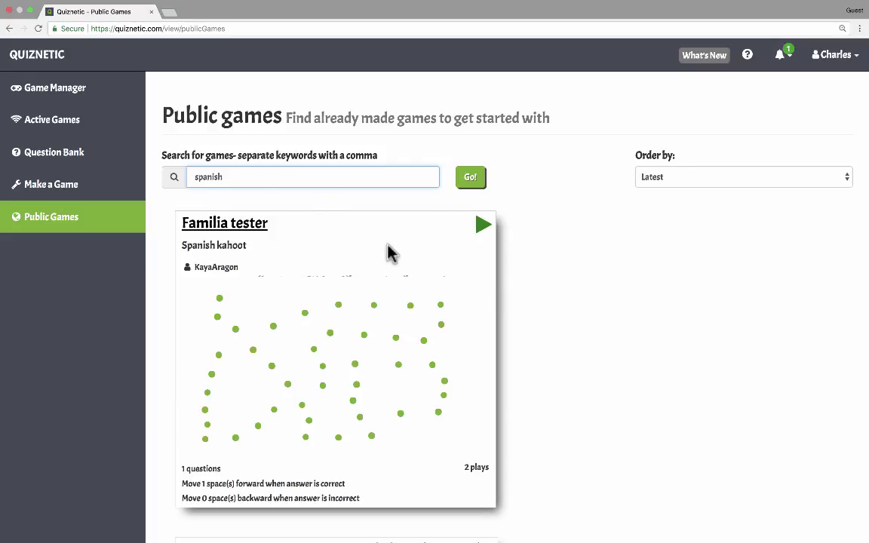
- Look through the public games found for "spanish" and return to the Game Manager
scroll(544, 287, down, 4)
scroll(452, 271, up, 3)
scroll(413, 264, down, 3)
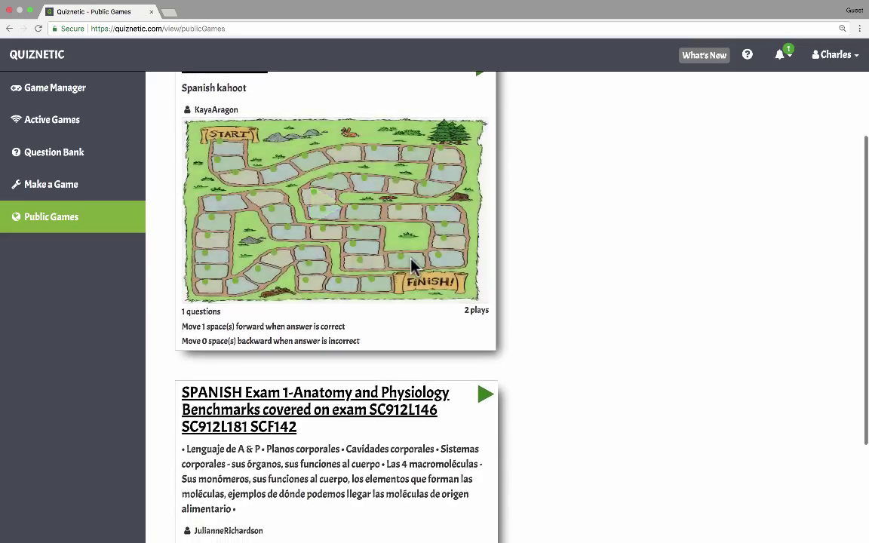
scroll(413, 264, up, 4)
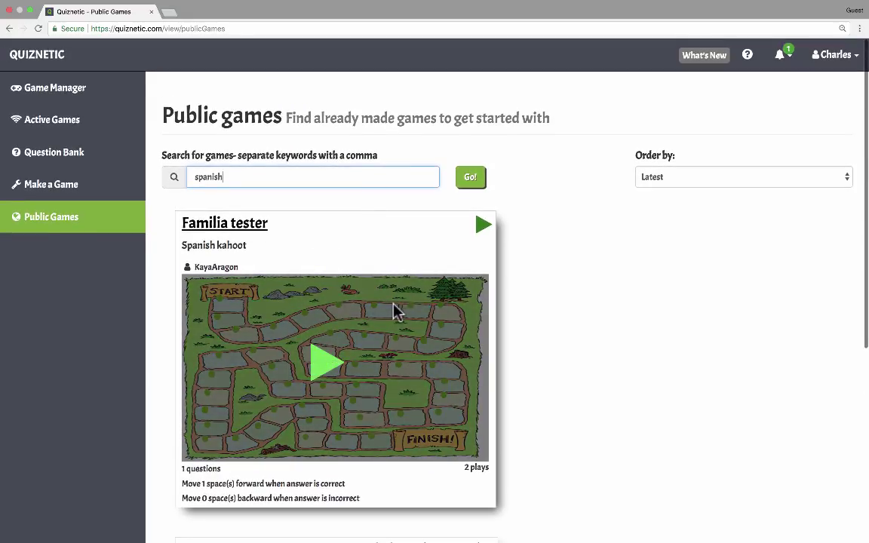
click(35, 54)
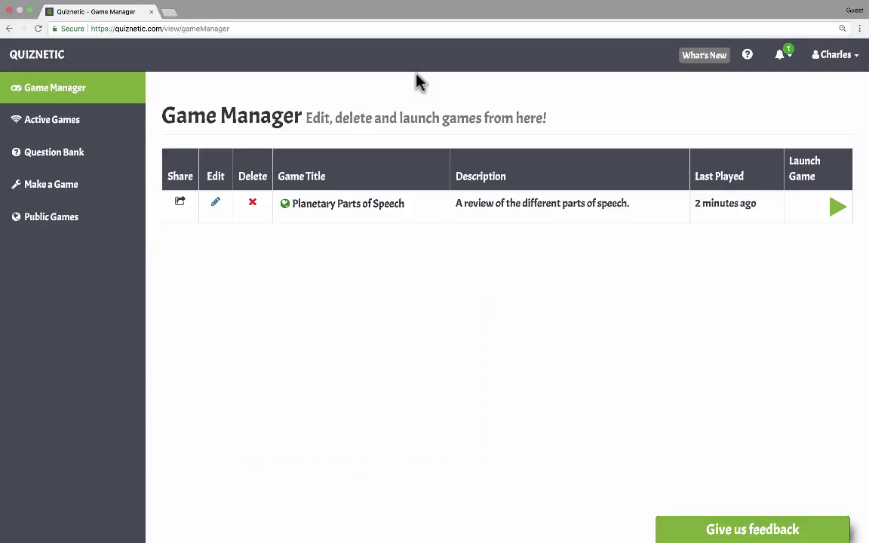